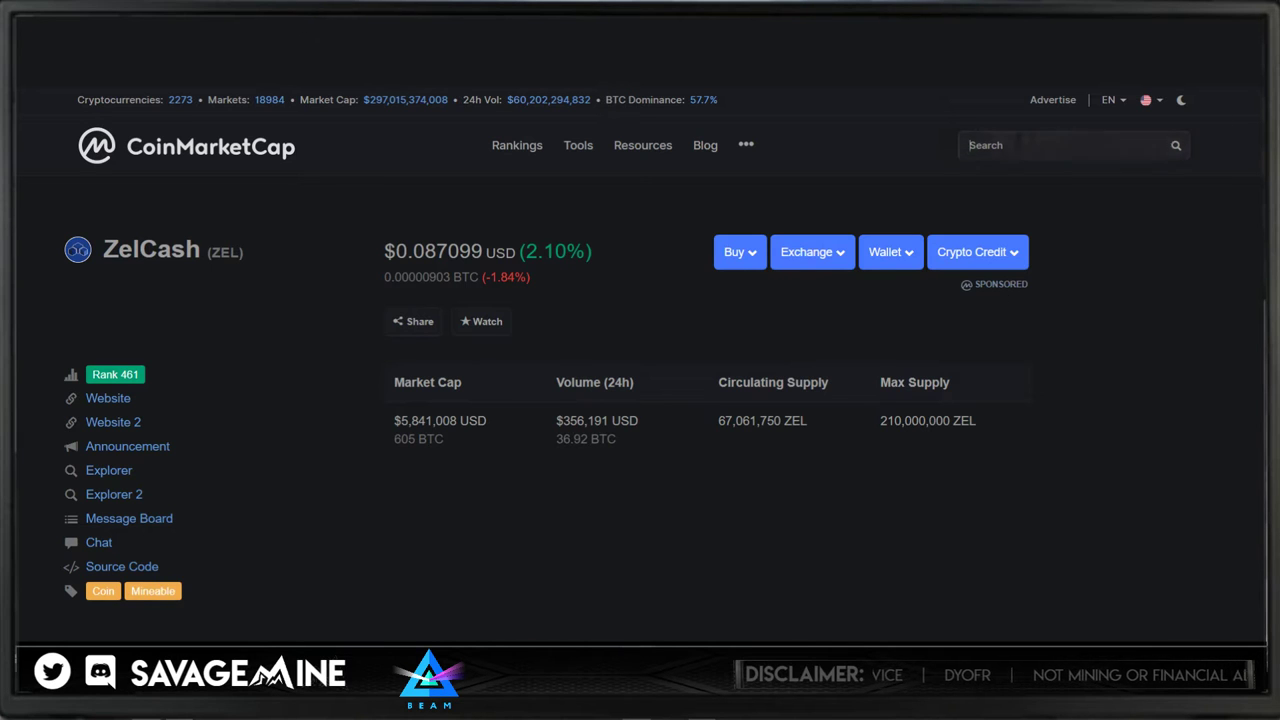
- Look up Conceal (ccx) and then Ravencoin (rave) in the CoinMarketCap search
{"action": "key", "text": "slash"}
{"action": "type", "text": "ccx"}
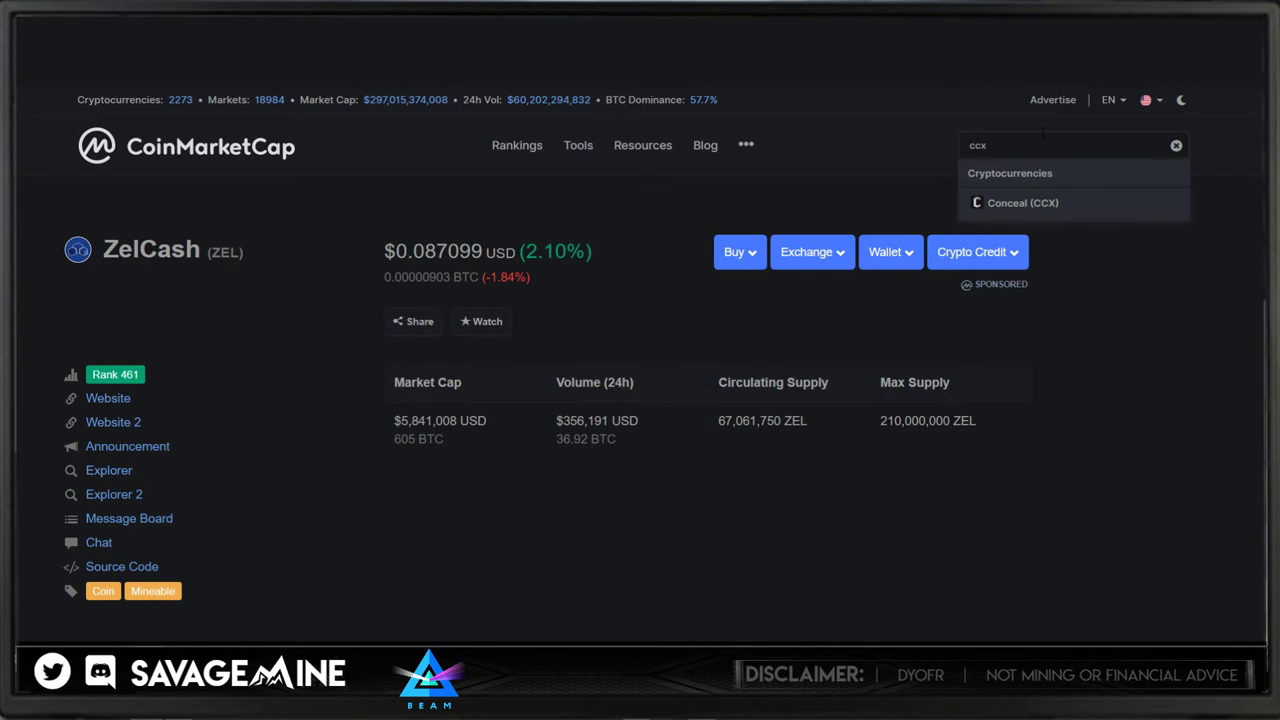
{"action": "key", "text": "Return"}
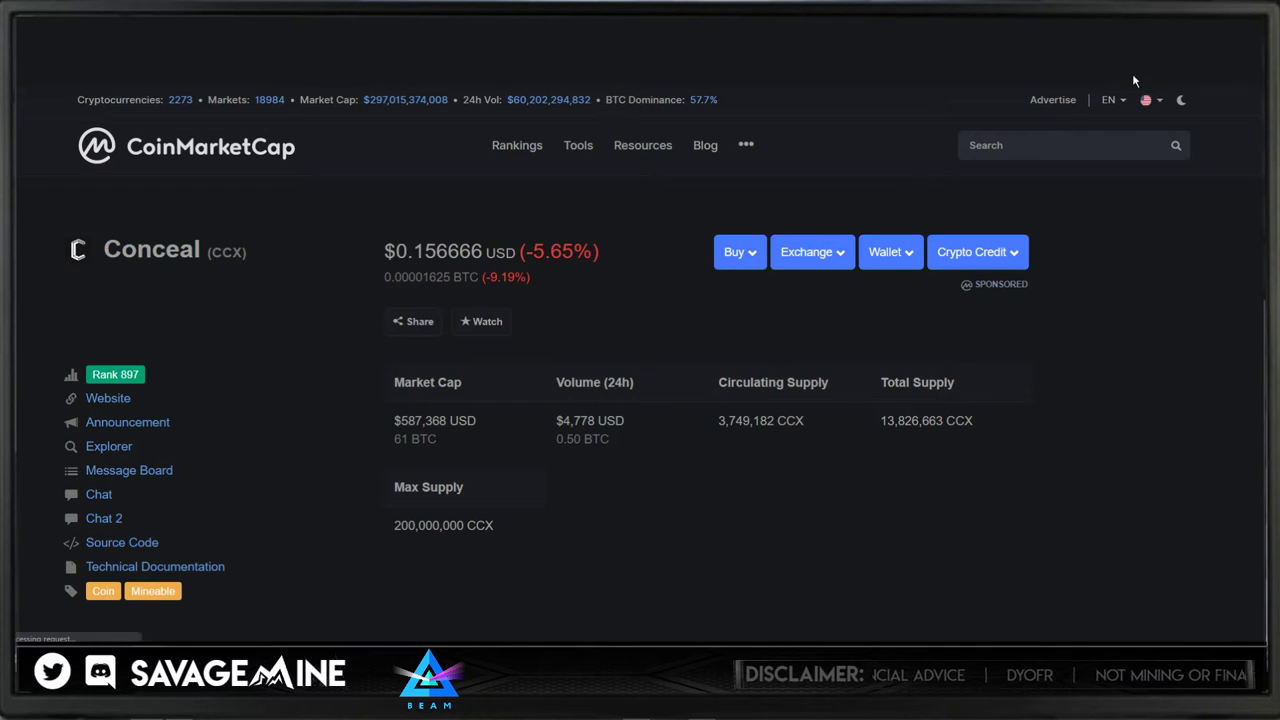
{"action": "left_click", "coordinate": [1031, 141]}
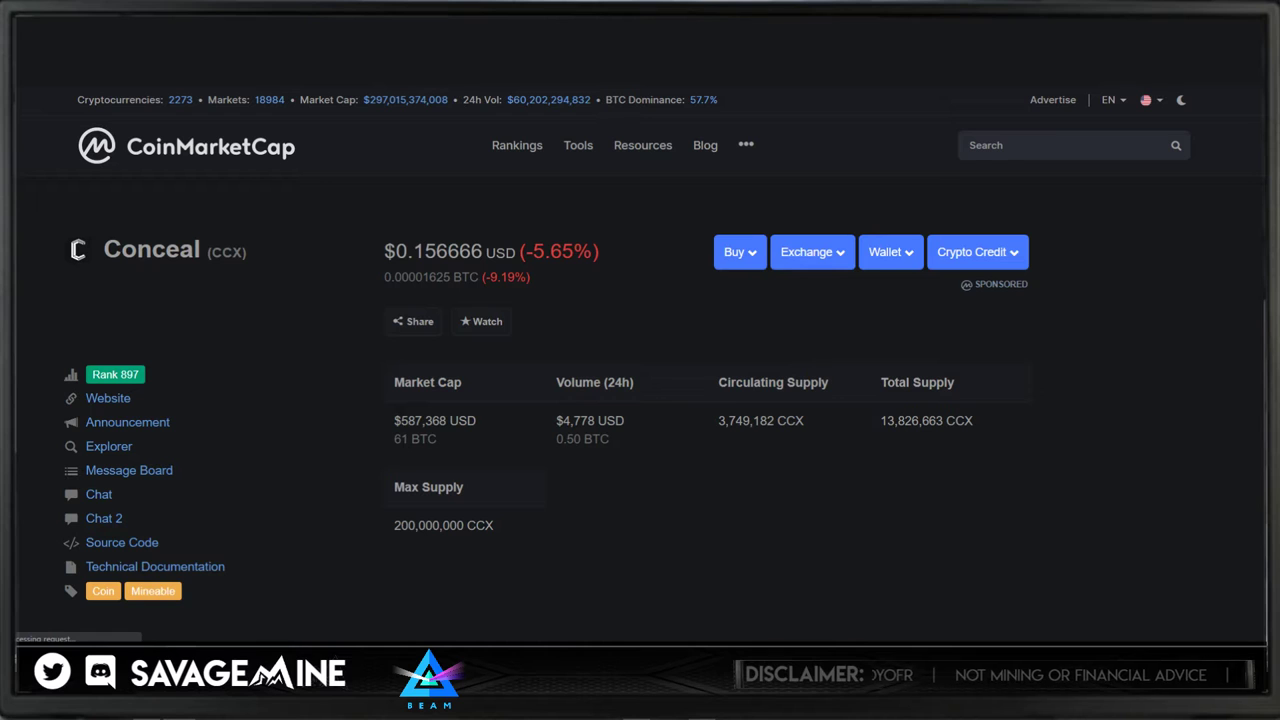
{"action": "left_click", "coordinate": [994, 147]}
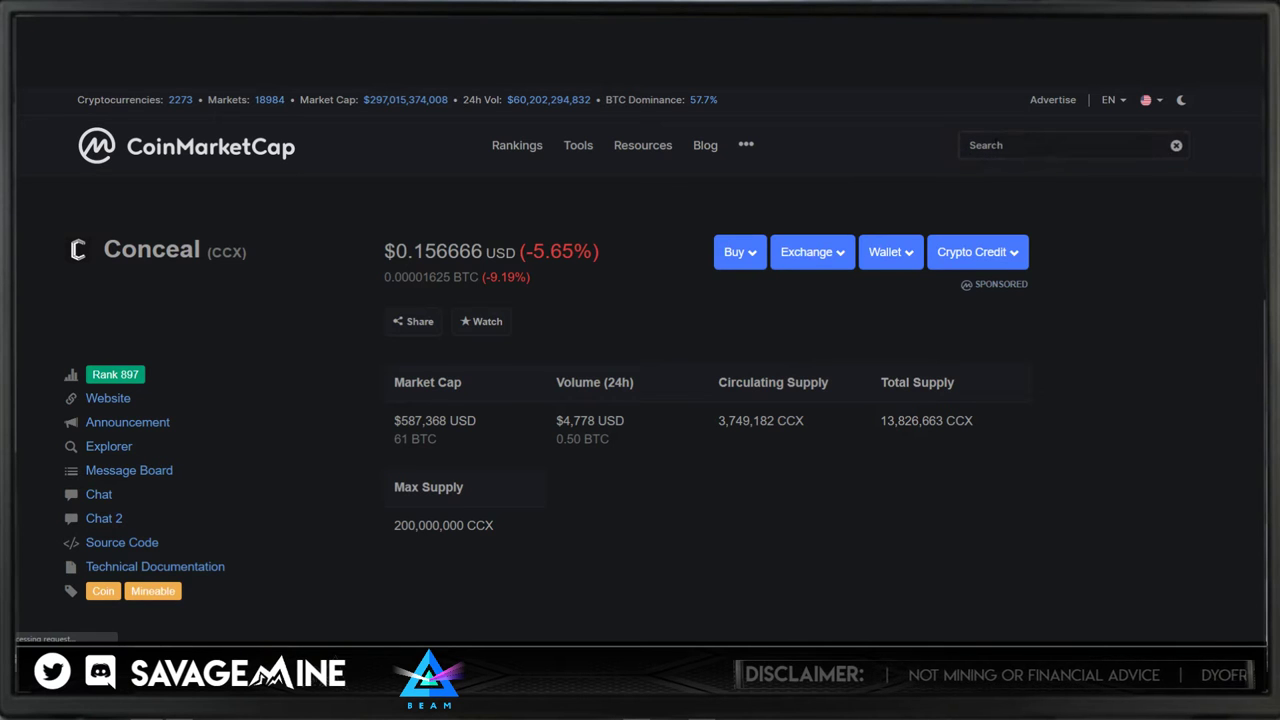
{"action": "type", "text": "rave"}
{"action": "key", "text": "Return"}
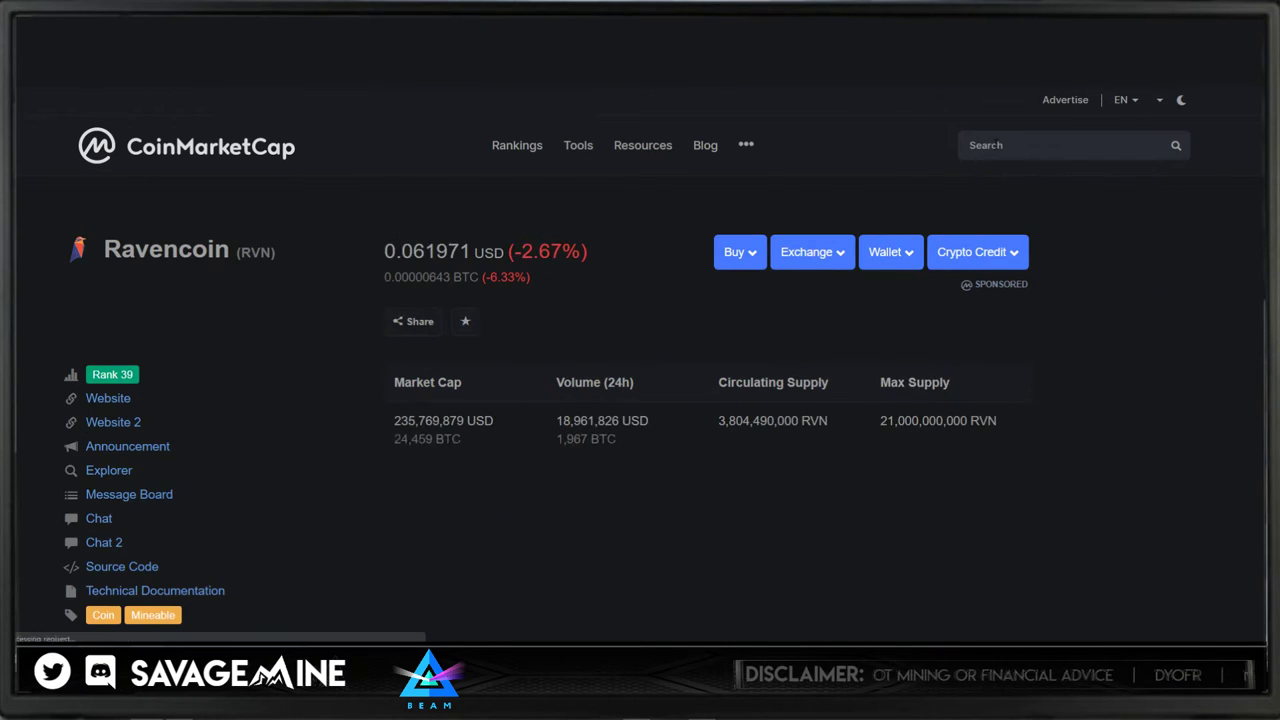
- Search 'veil' and 'loki' in turn, ending on the Loki (LOKI) coin page
{"action": "left_click", "coordinate": [1015, 148]}
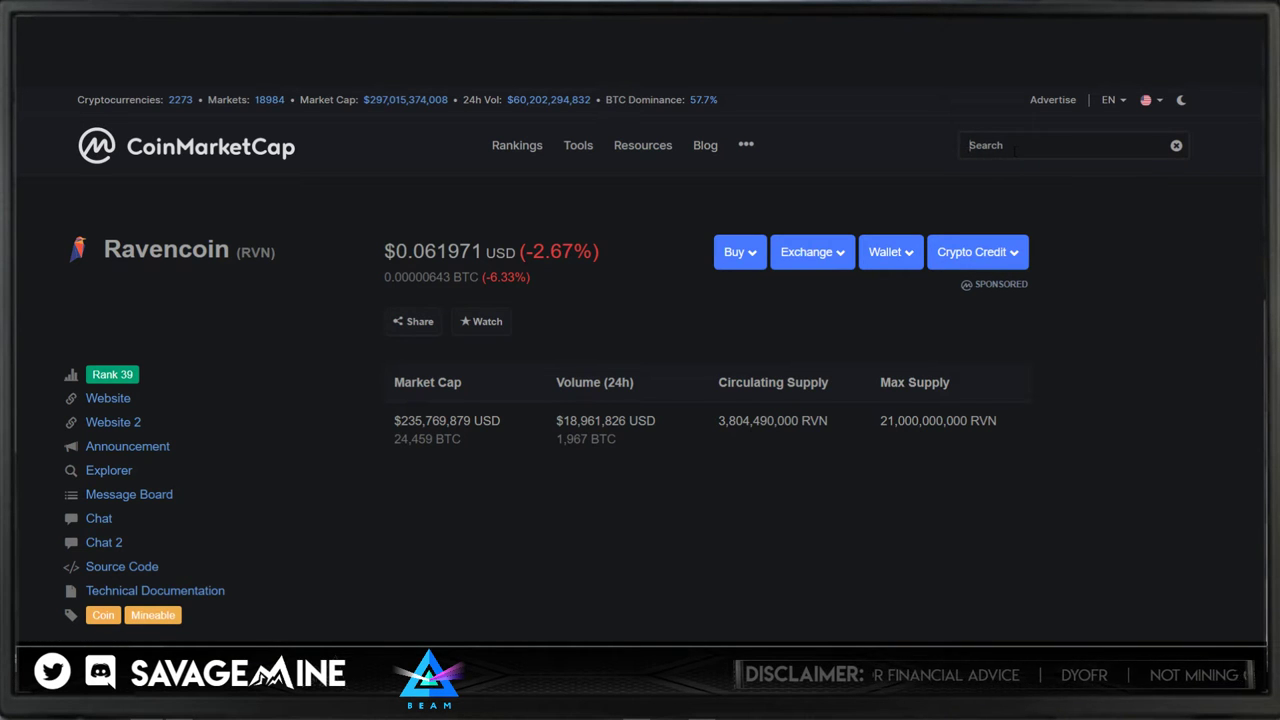
{"action": "type", "text": "veil"}
{"action": "left_click", "coordinate": [1005, 203]}
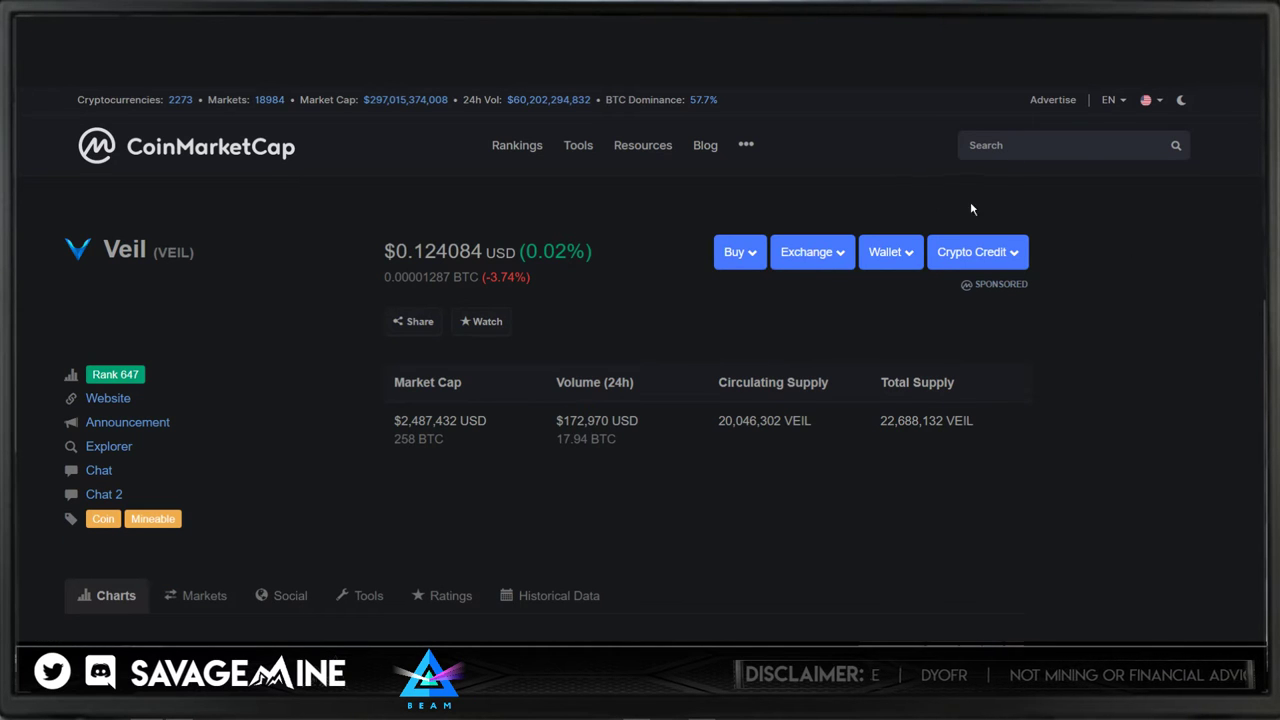
{"action": "left_click", "coordinate": [1025, 147]}
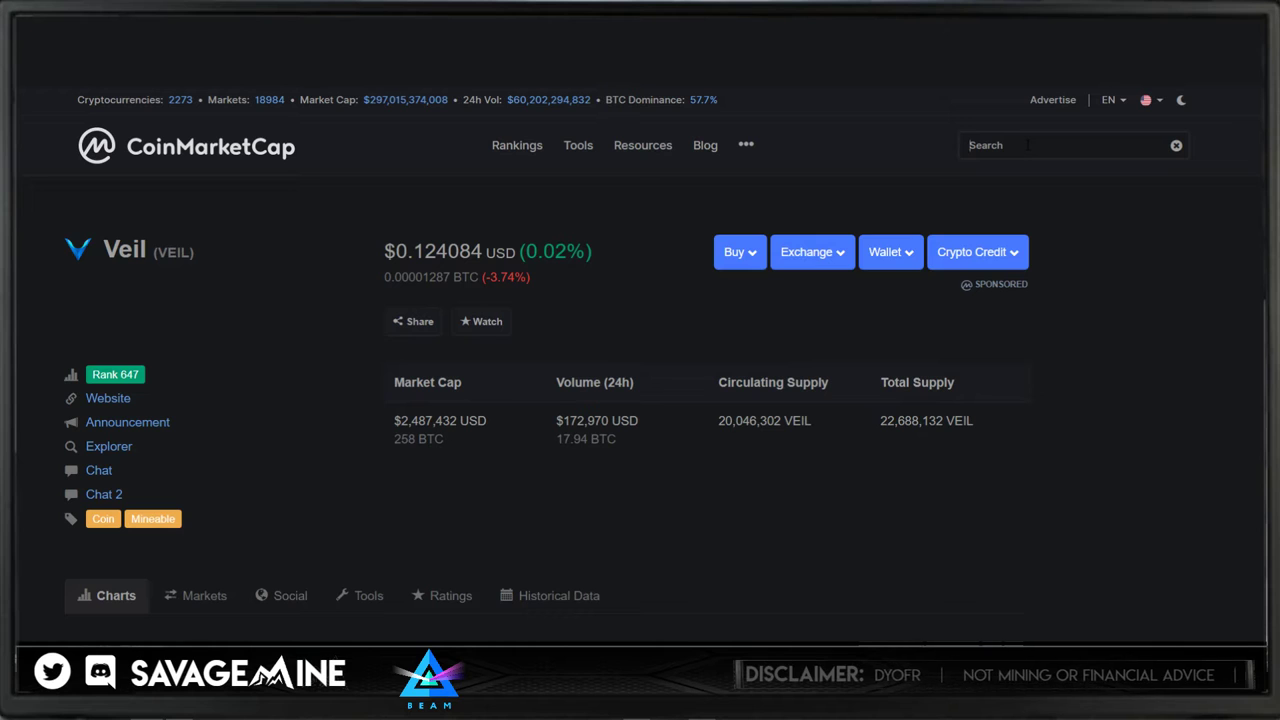
{"action": "type", "text": "loki"}
{"action": "key", "text": "Return"}
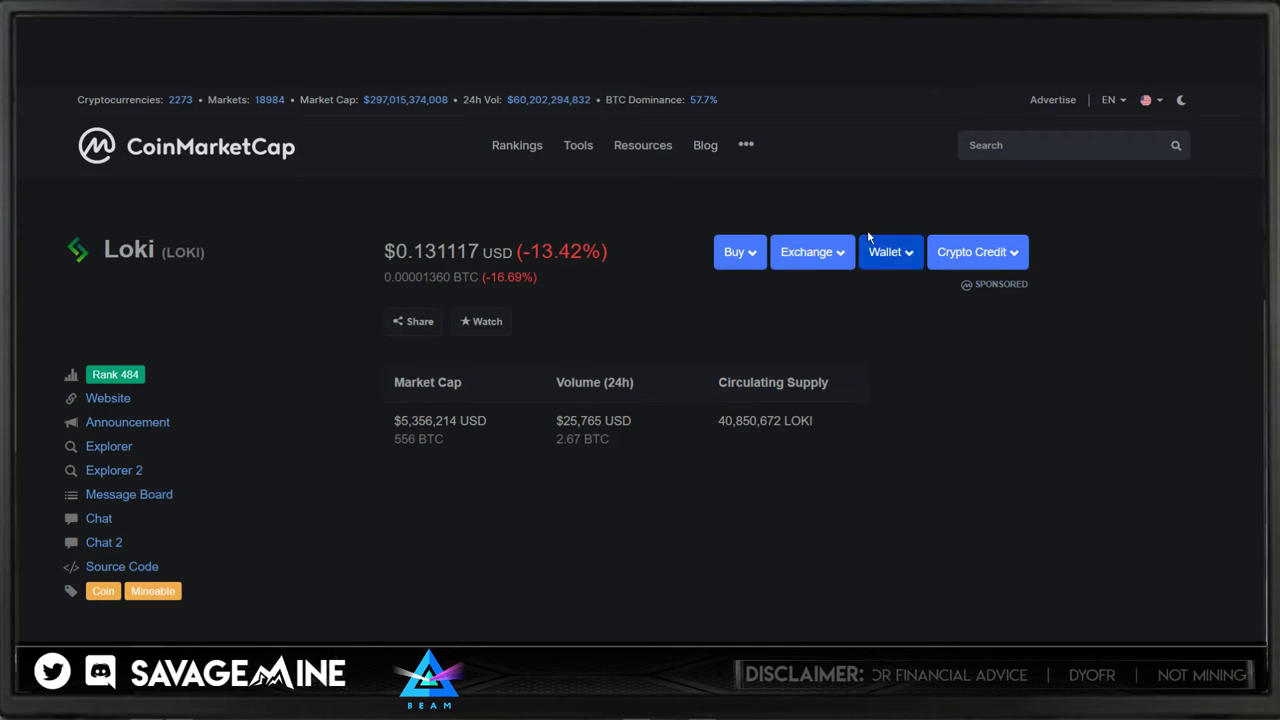
- Search 'nim', 'egem' and 'bitc' in turn, ending on the BitCash (BITC) page
{"action": "left_click", "coordinate": [1060, 145]}
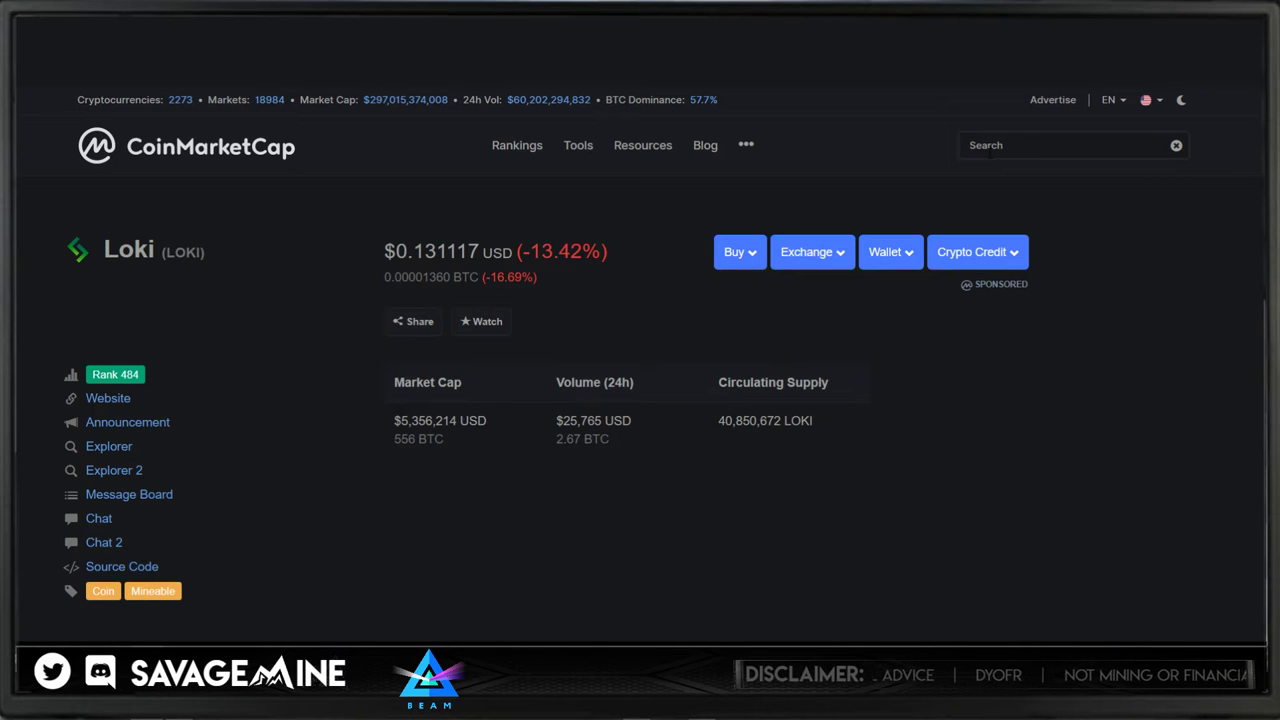
{"action": "type", "text": "nim"}
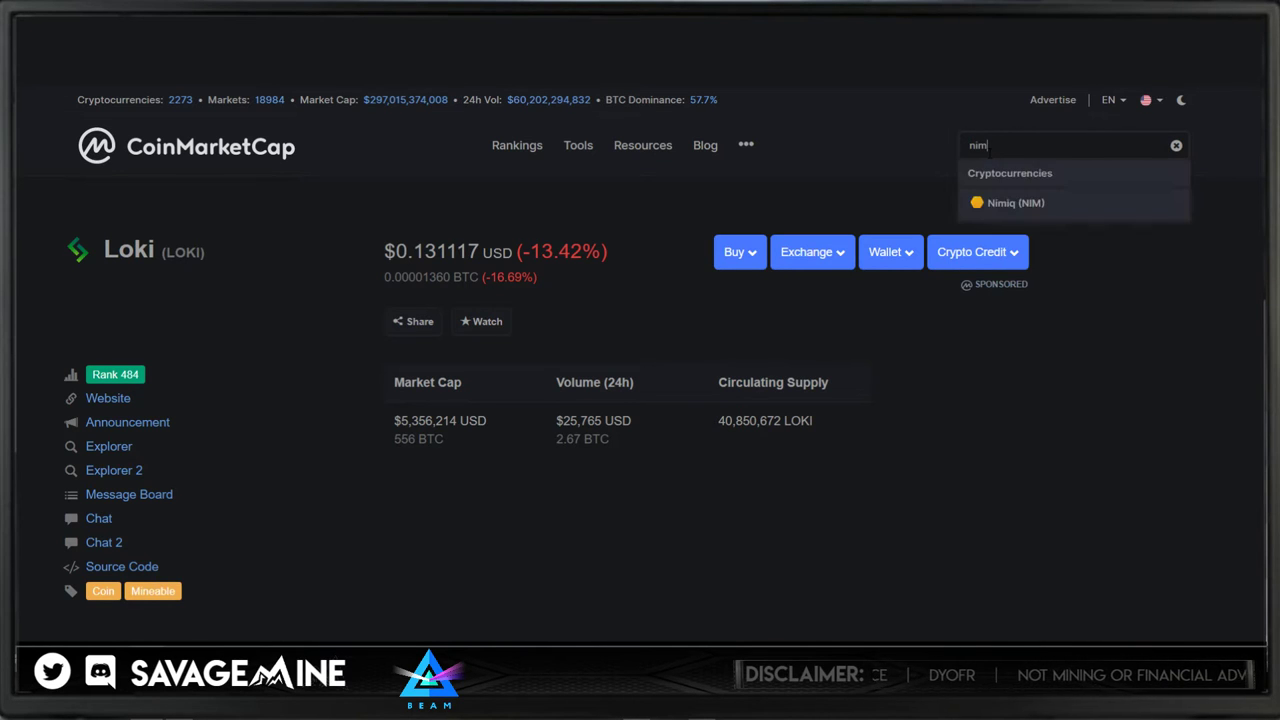
{"action": "key", "text": "Return"}
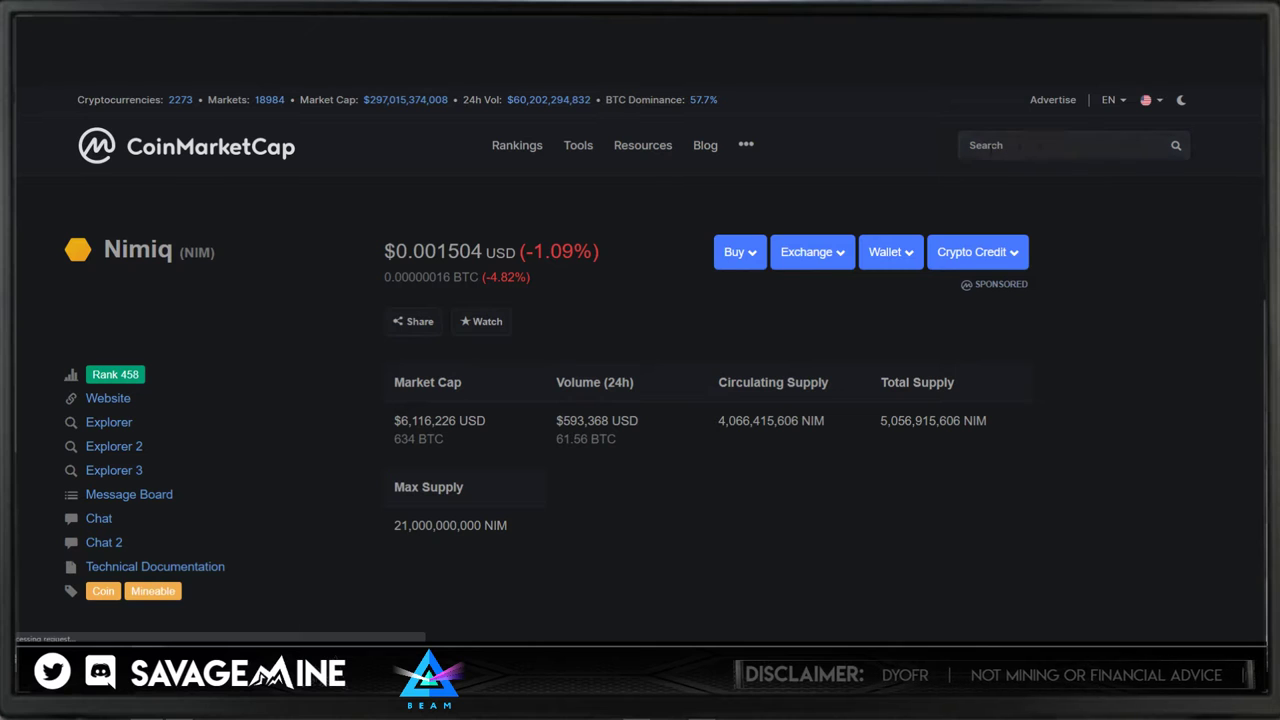
{"action": "key", "text": "slash"}
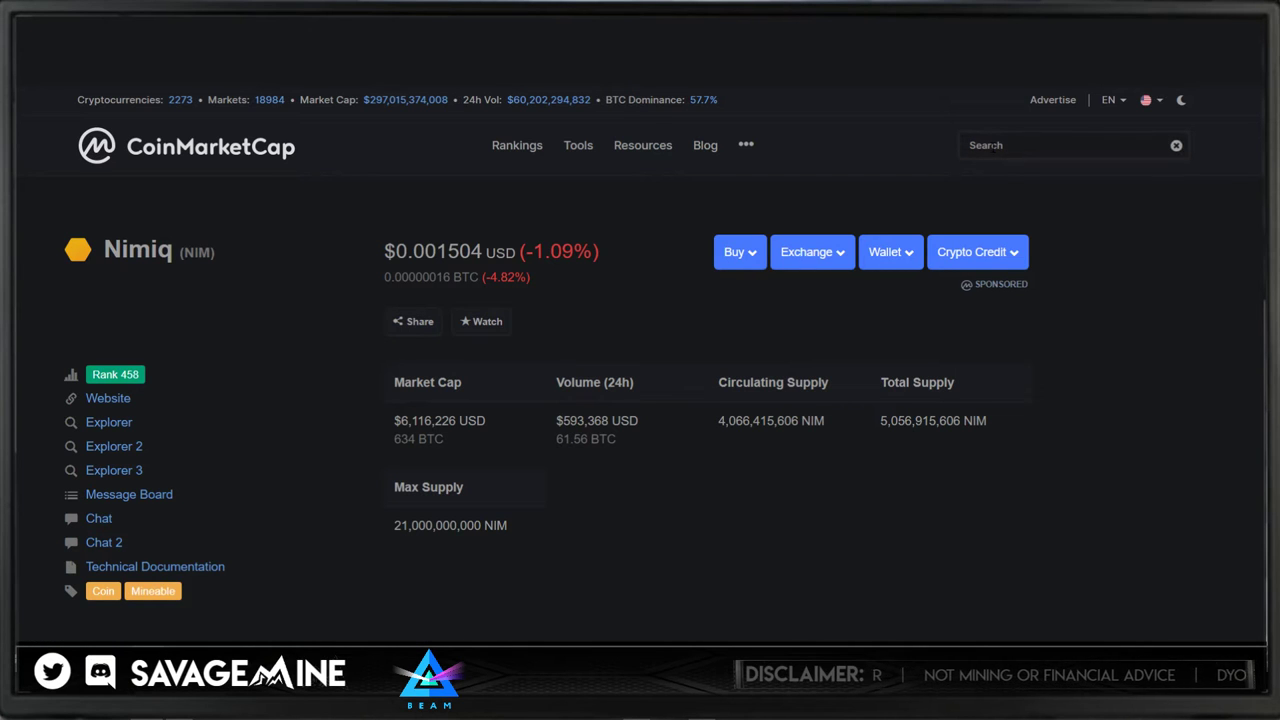
{"action": "type", "text": "egem"}
{"action": "key", "text": "Return"}
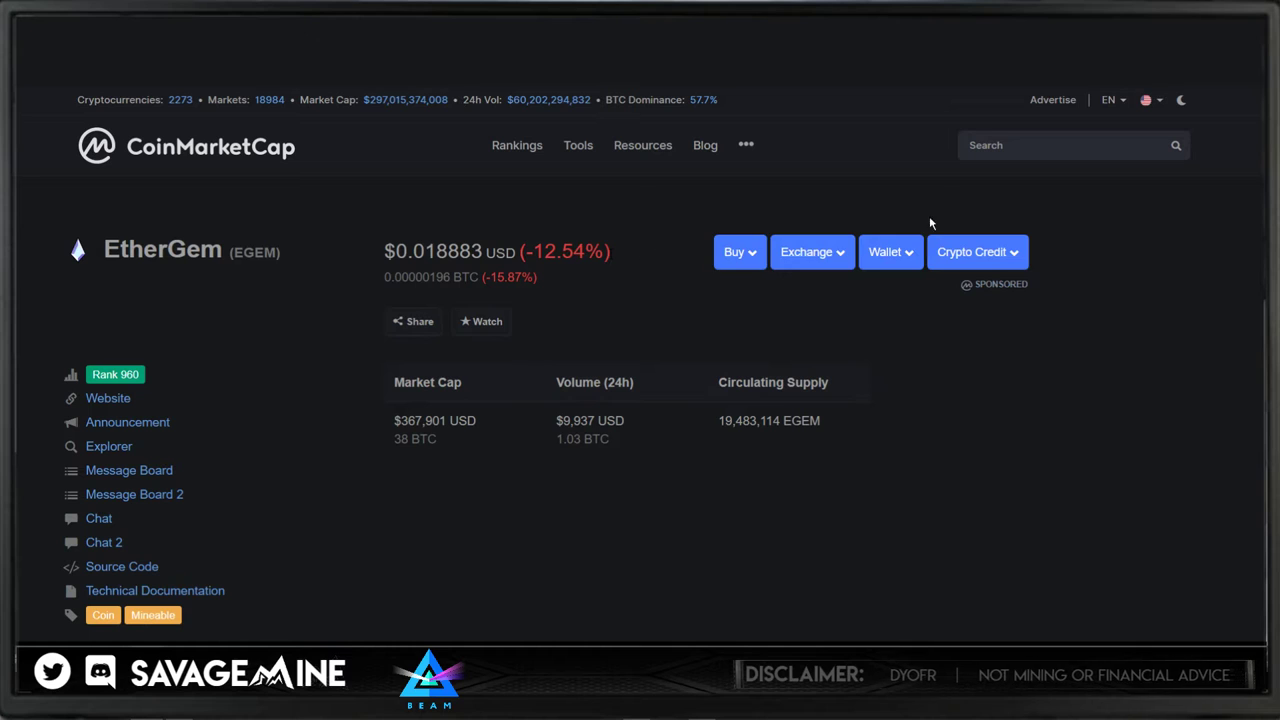
{"action": "left_click", "coordinate": [970, 146]}
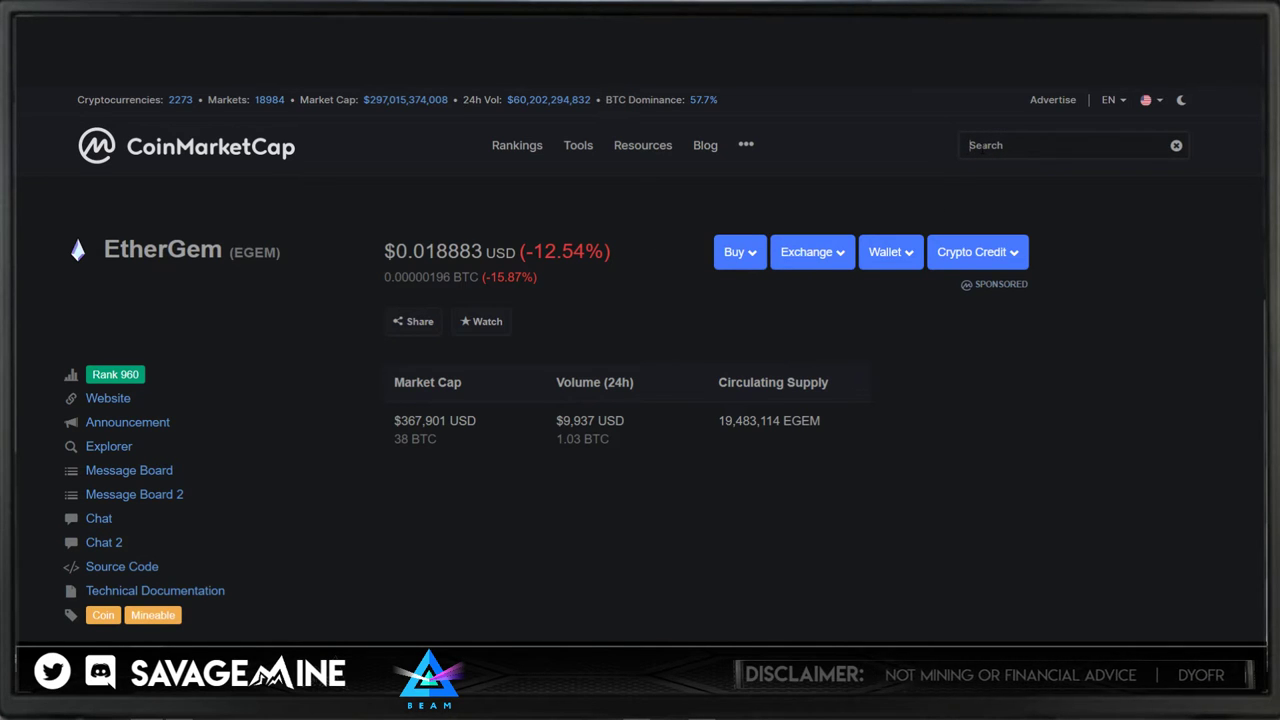
{"action": "type", "text": "bitc"}
{"action": "key", "text": "Return"}
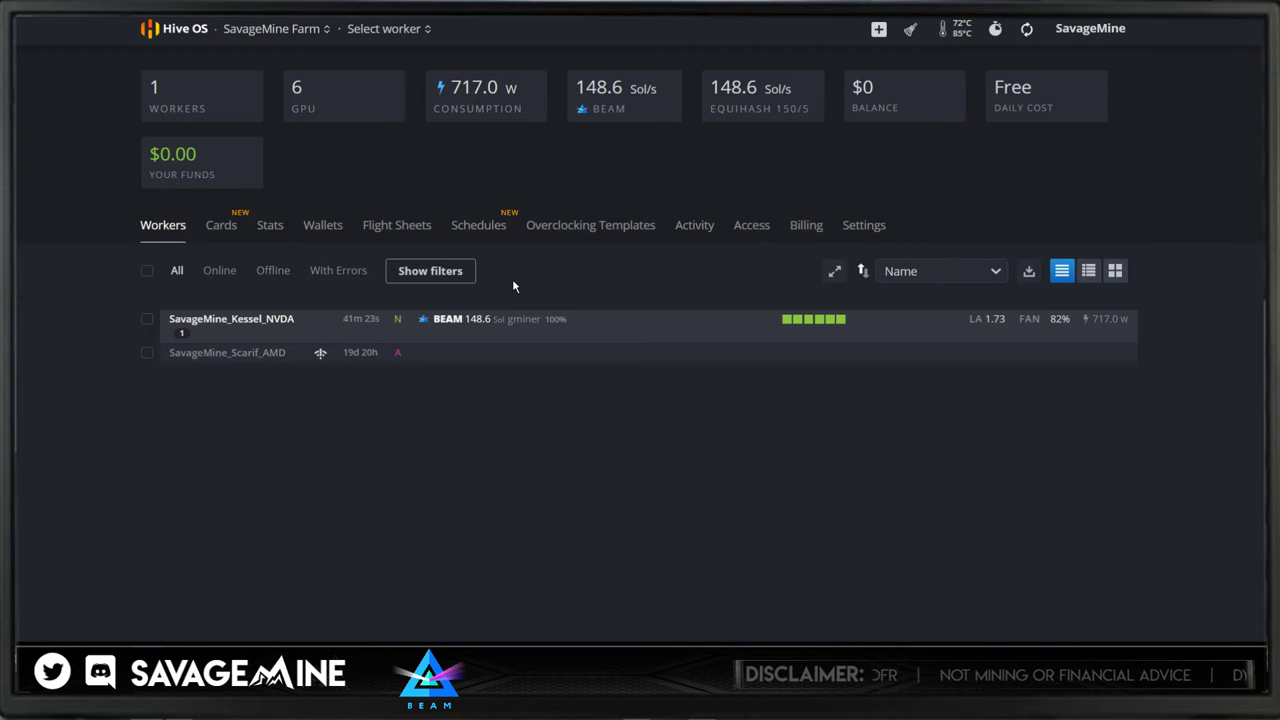
- Open the SavageMine_Kessel_NVDA worker and scroll through its six-GPU BEAM overview
{"action": "left_click", "coordinate": [258, 320]}
{"action": "scroll", "coordinate": [200, 330], "scroll_direction": "down", "scroll_amount": 1}
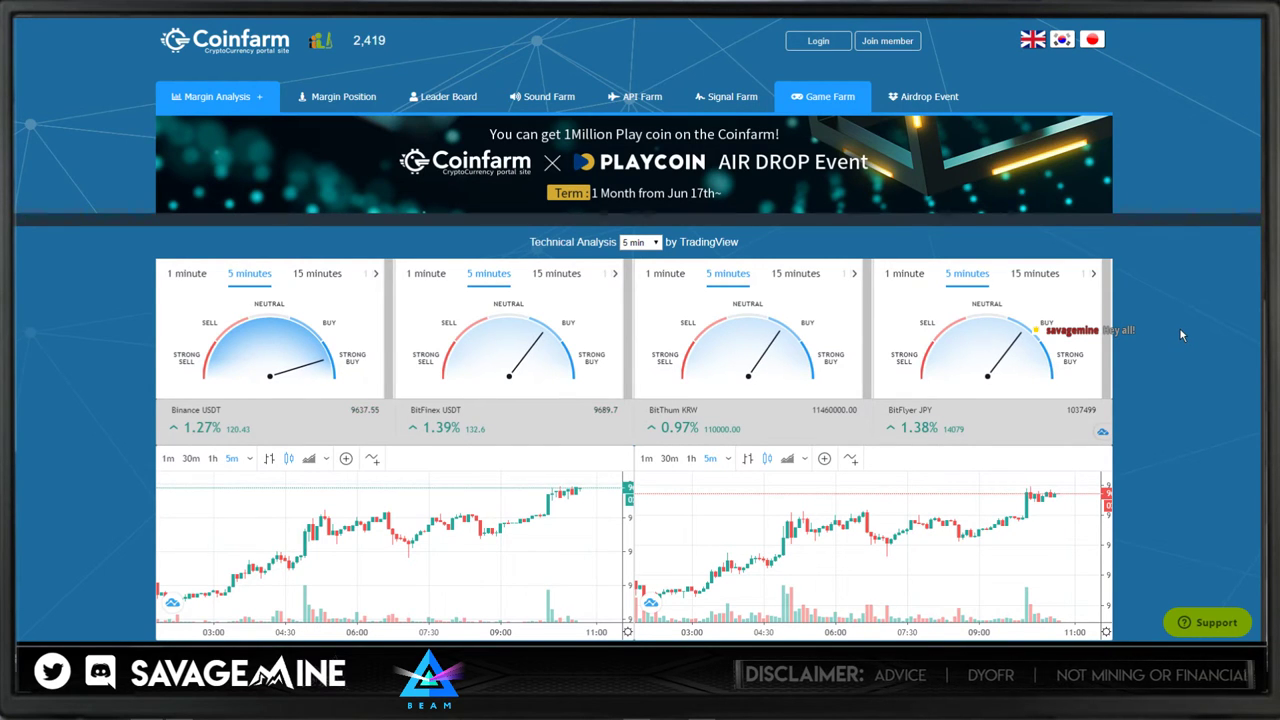
- Scroll to Coinfarm's BitMEX longs/shorts section and highlight the Superiority label
{"action": "scroll", "coordinate": [1181, 335], "scroll_direction": "down", "scroll_amount": 3}
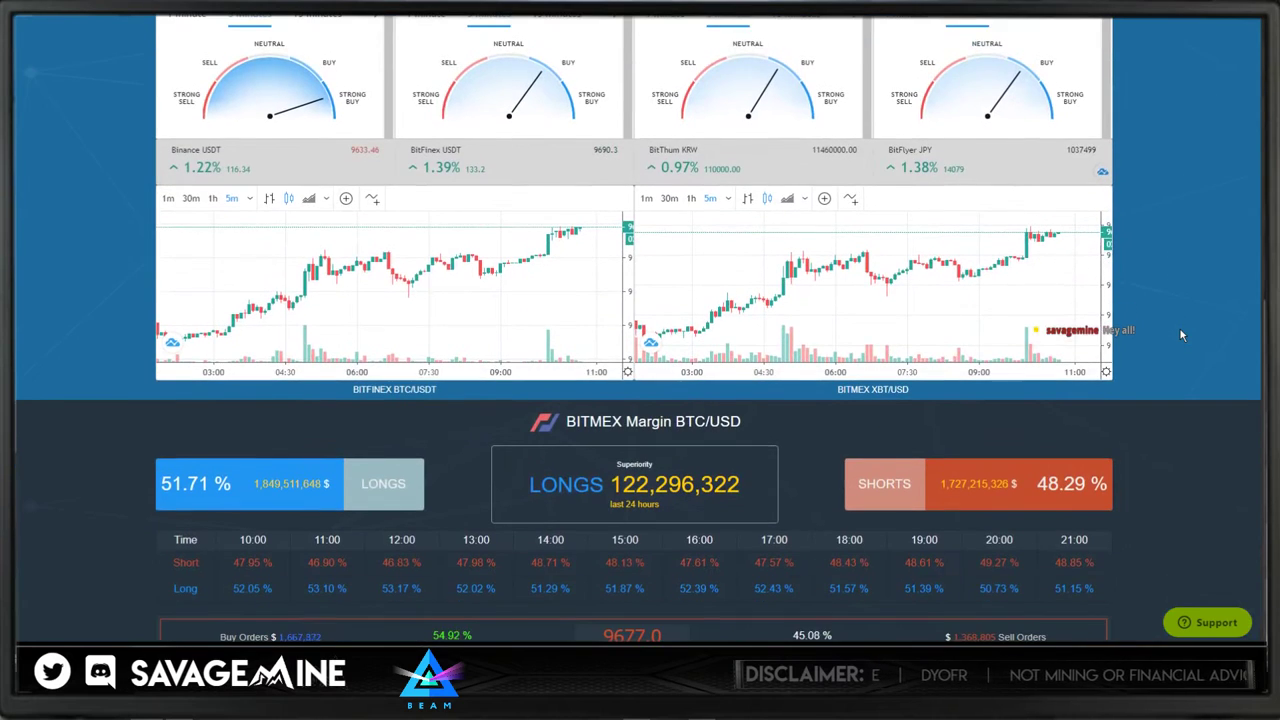
{"action": "scroll", "coordinate": [1181, 335], "scroll_direction": "down", "scroll_amount": 1}
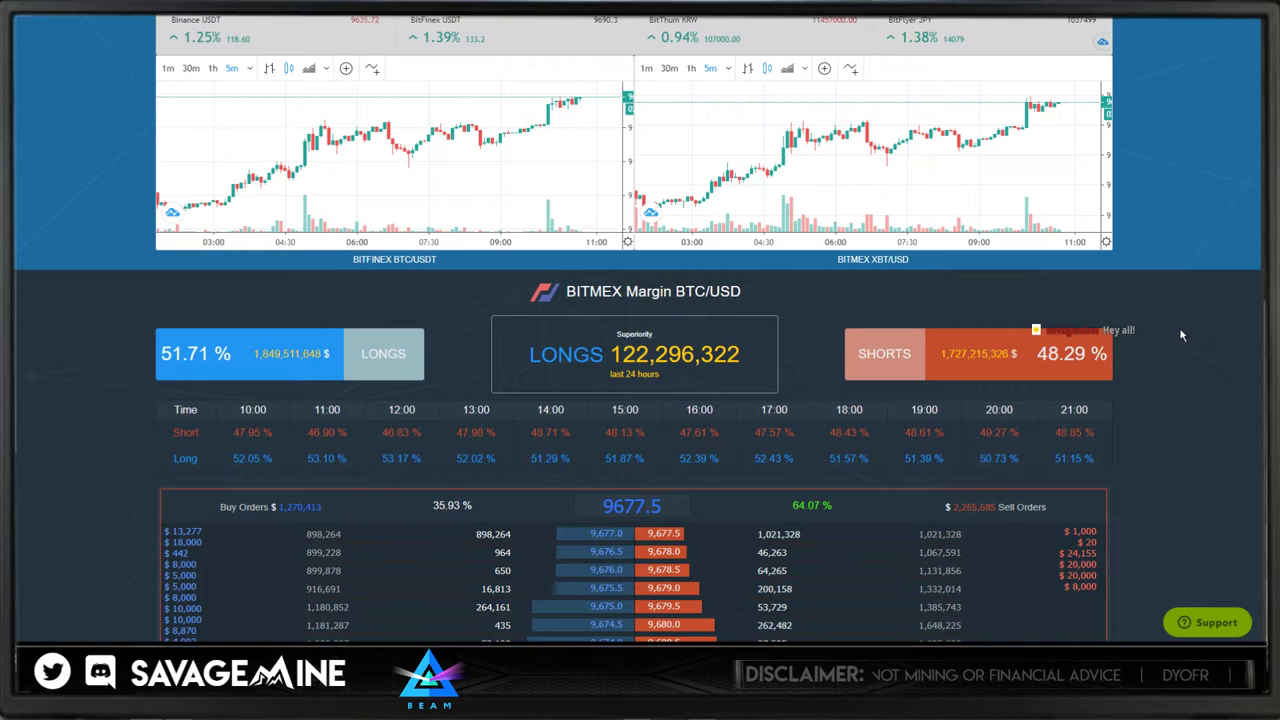
{"action": "scroll", "coordinate": [1181, 335], "scroll_direction": "up", "scroll_amount": 1}
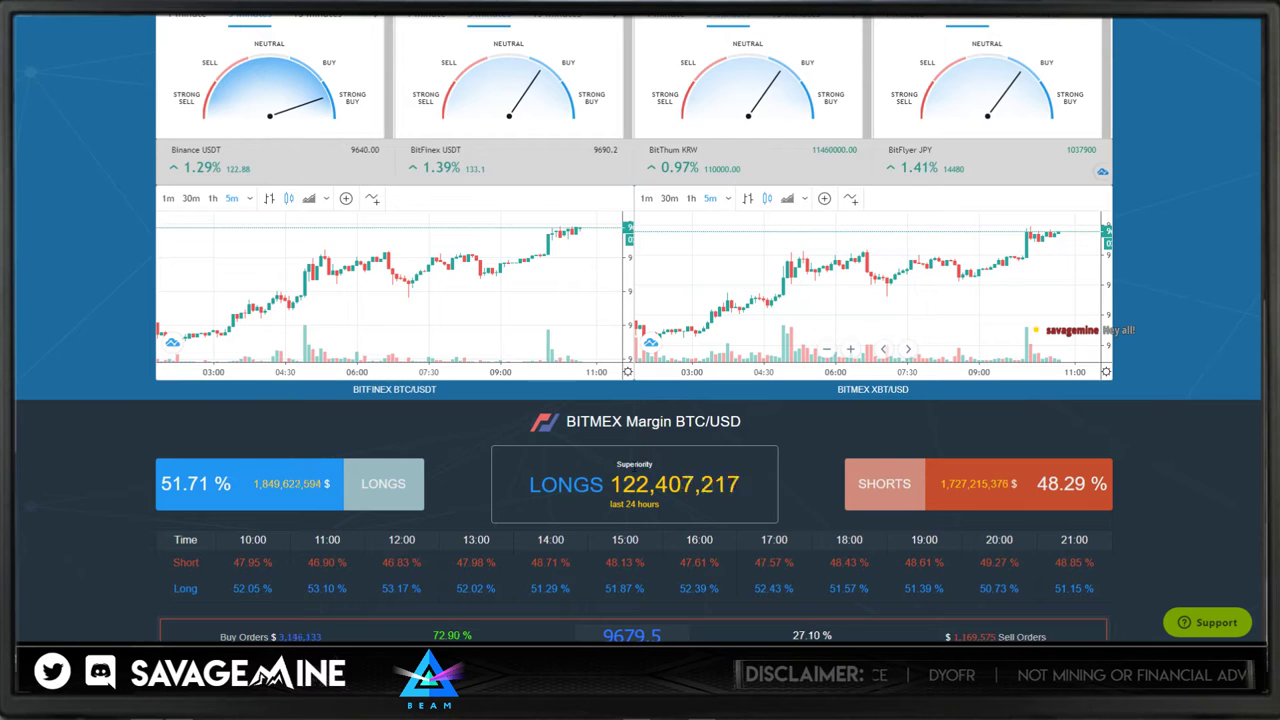
{"action": "double_click", "coordinate": [634, 464]}
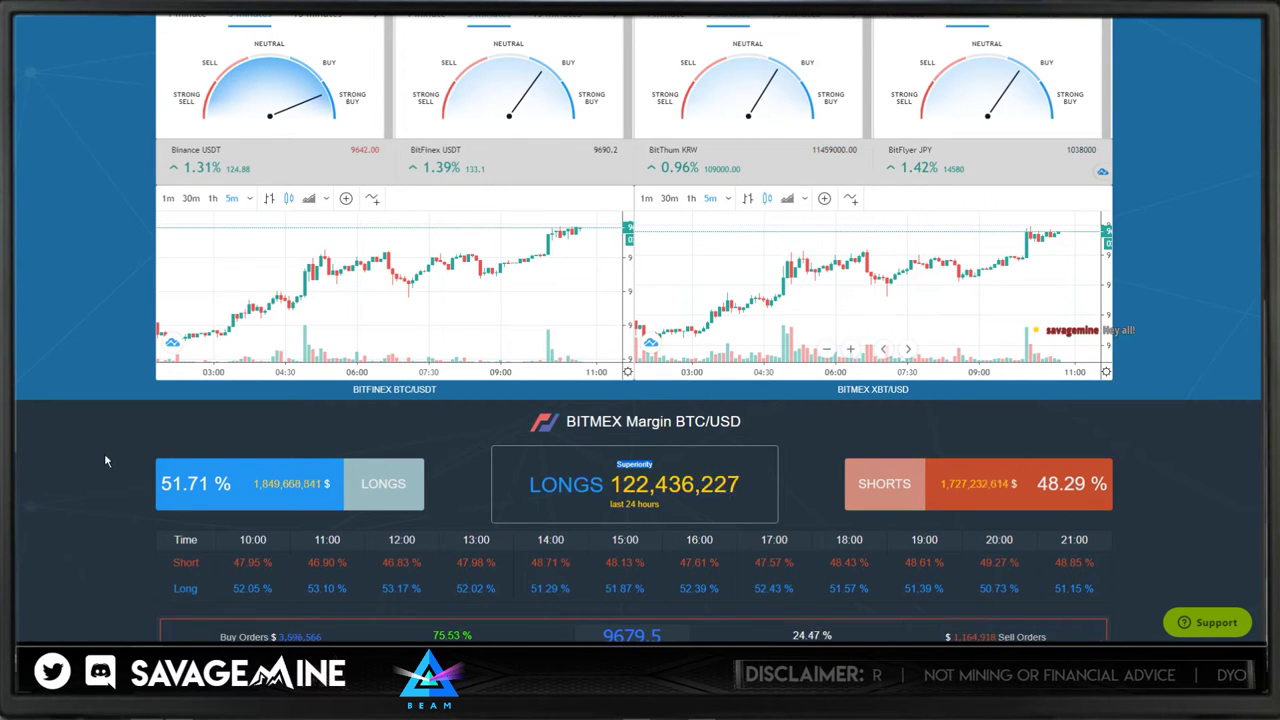
{"action": "scroll", "coordinate": [88, 462], "scroll_direction": "up", "scroll_amount": 3}
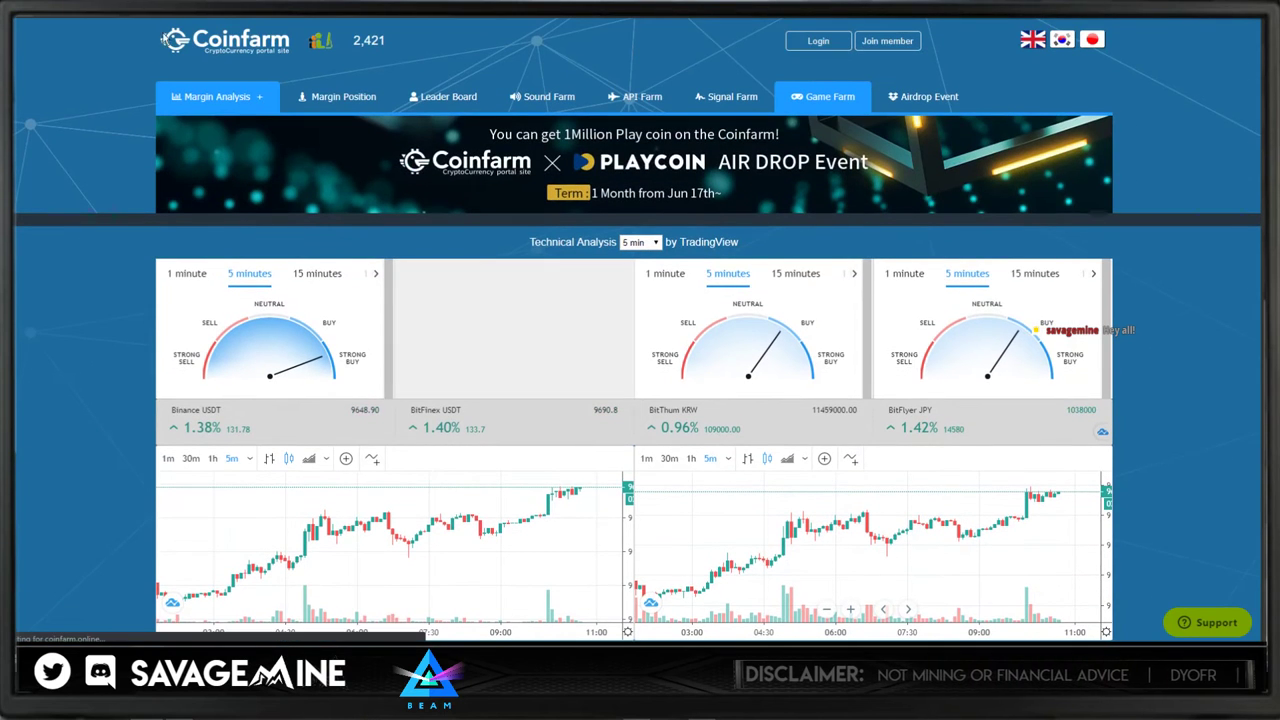
{"action": "scroll", "coordinate": [130, 505], "scroll_direction": "down", "scroll_amount": 1}
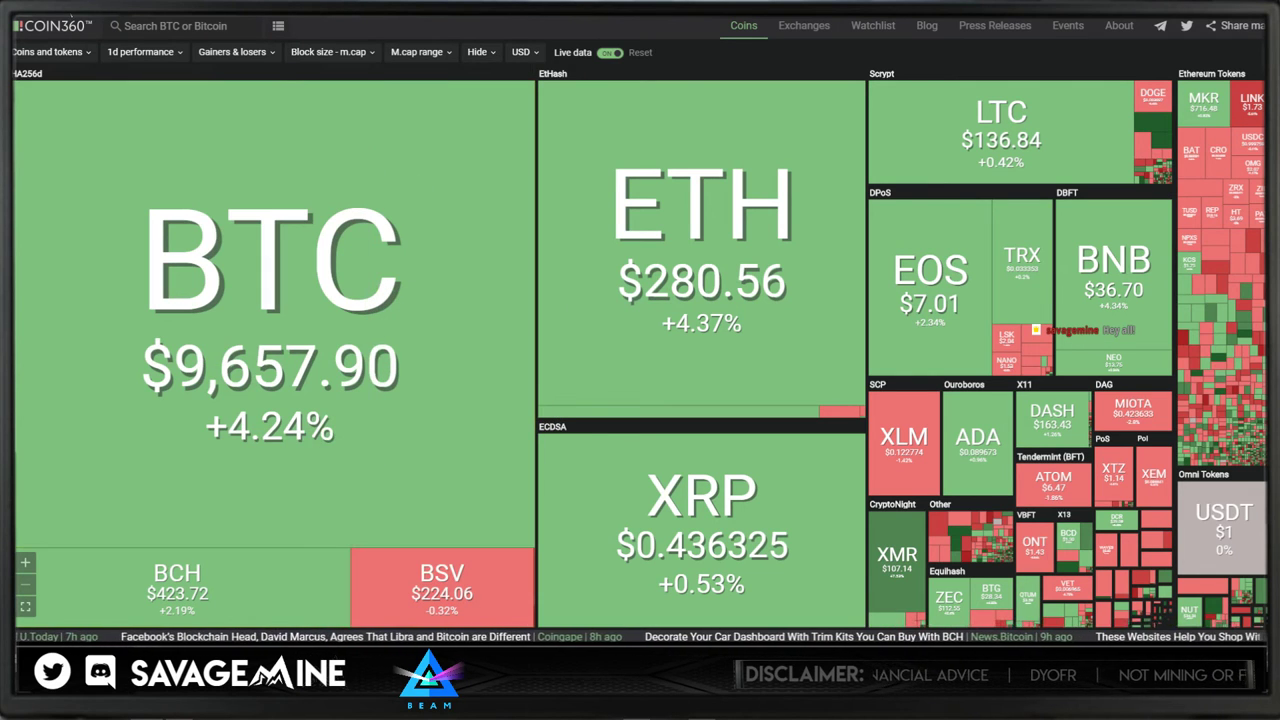
- Reload the COIN360 heatmap with F5 for current coin prices
{"action": "key", "text": "F5"}
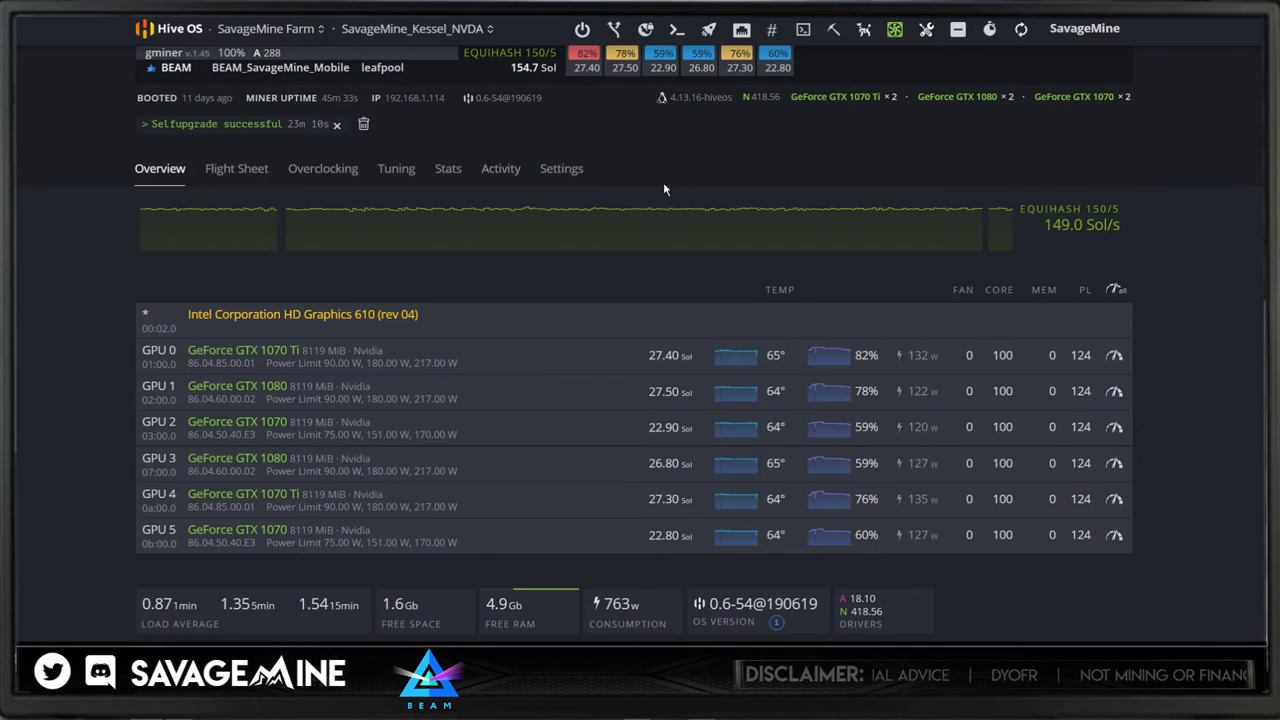
- Show the worker's BEAM flight sheet with its gminer and leafpool settings
{"action": "scroll", "coordinate": [645, 192], "scroll_direction": "up", "scroll_amount": 1}
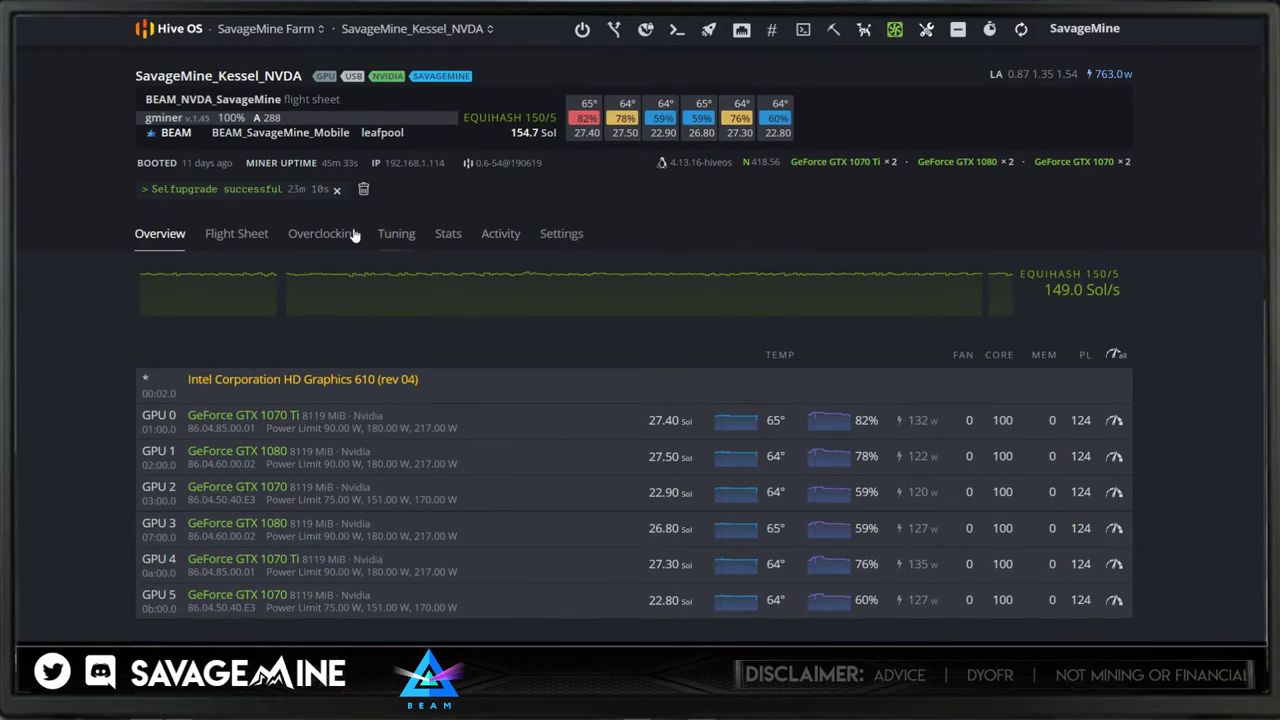
{"action": "left_click", "coordinate": [250, 238]}
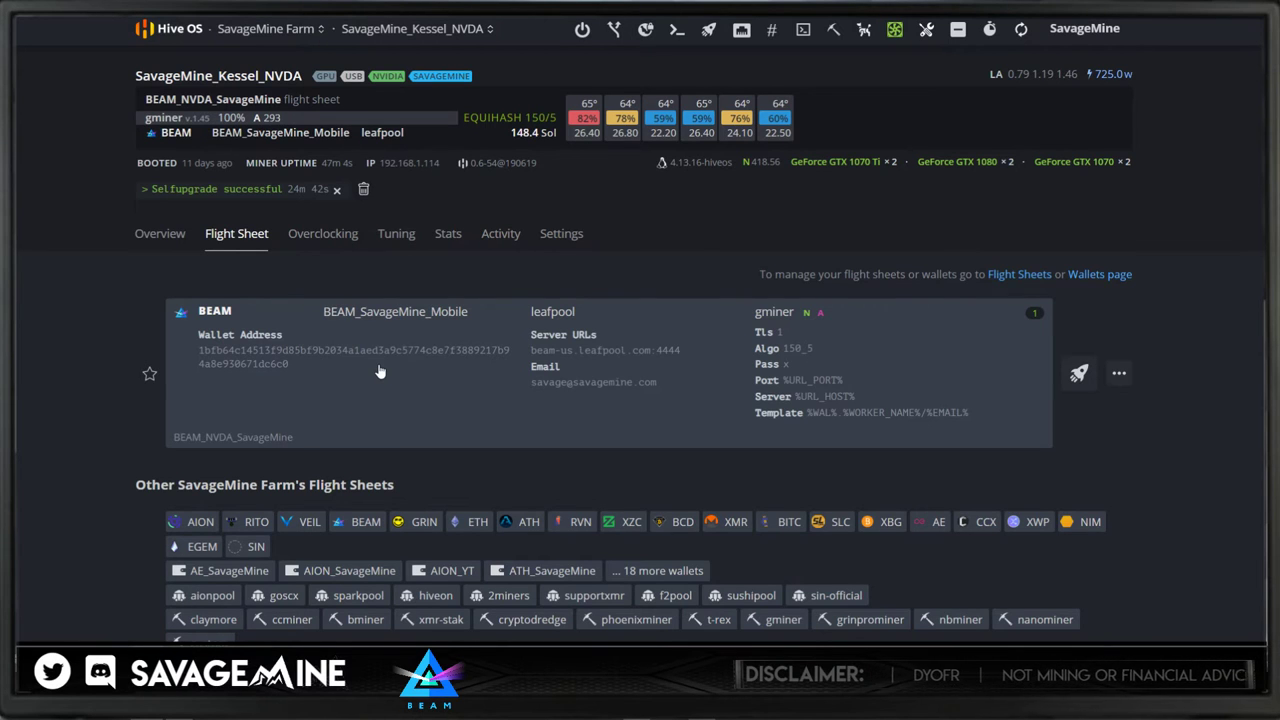
{"action": "left_click", "coordinate": [1119, 373]}
{"action": "left_click", "coordinate": [1130, 406]}
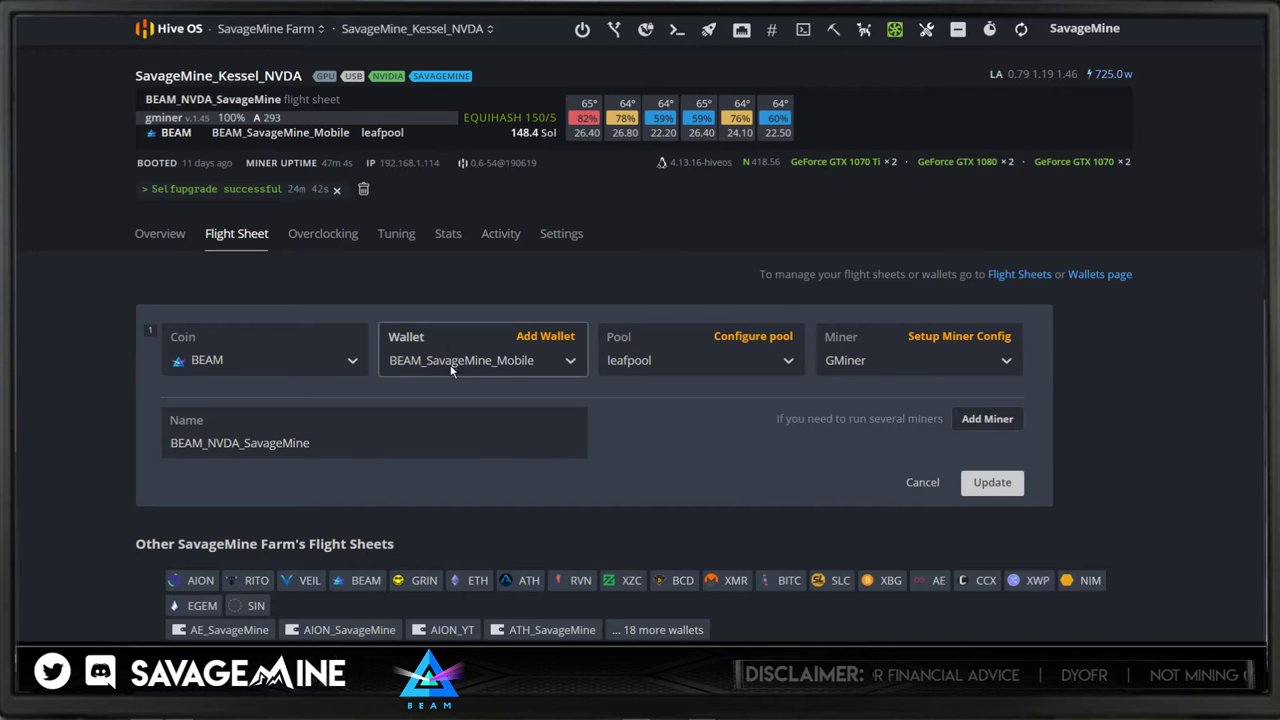
{"action": "left_click", "coordinate": [967, 345]}
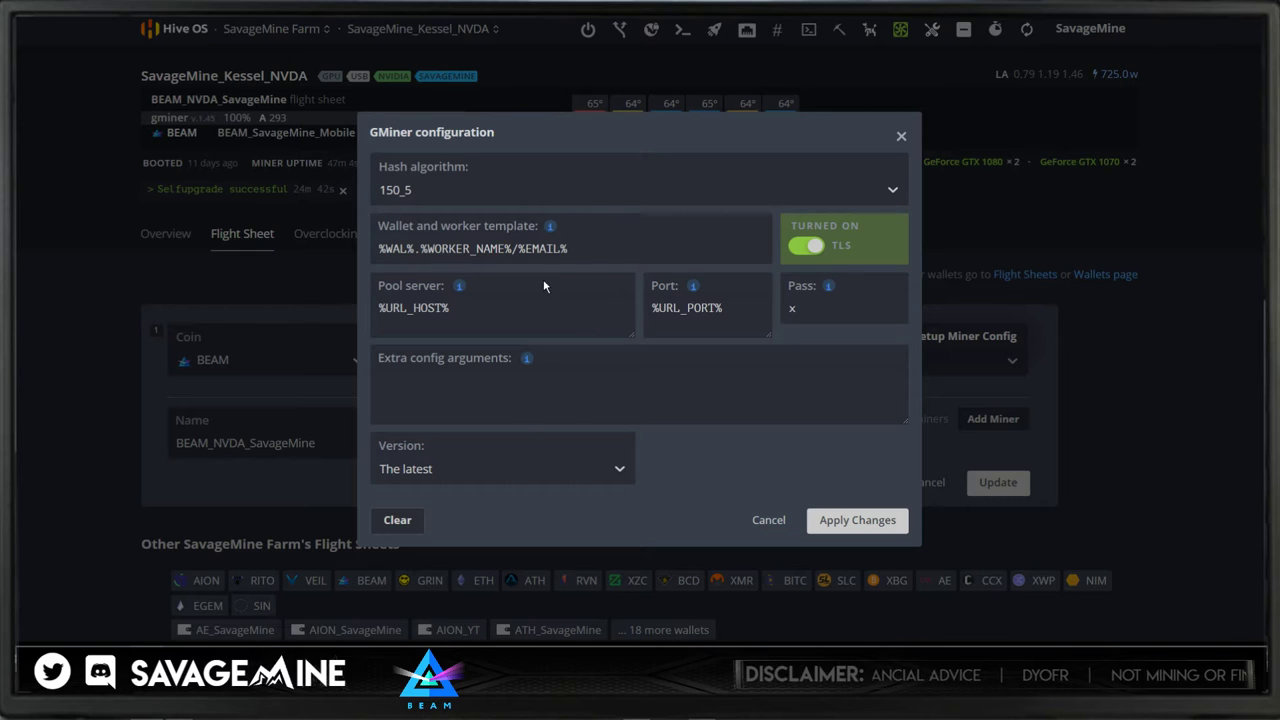
{"action": "left_click", "coordinate": [767, 524]}
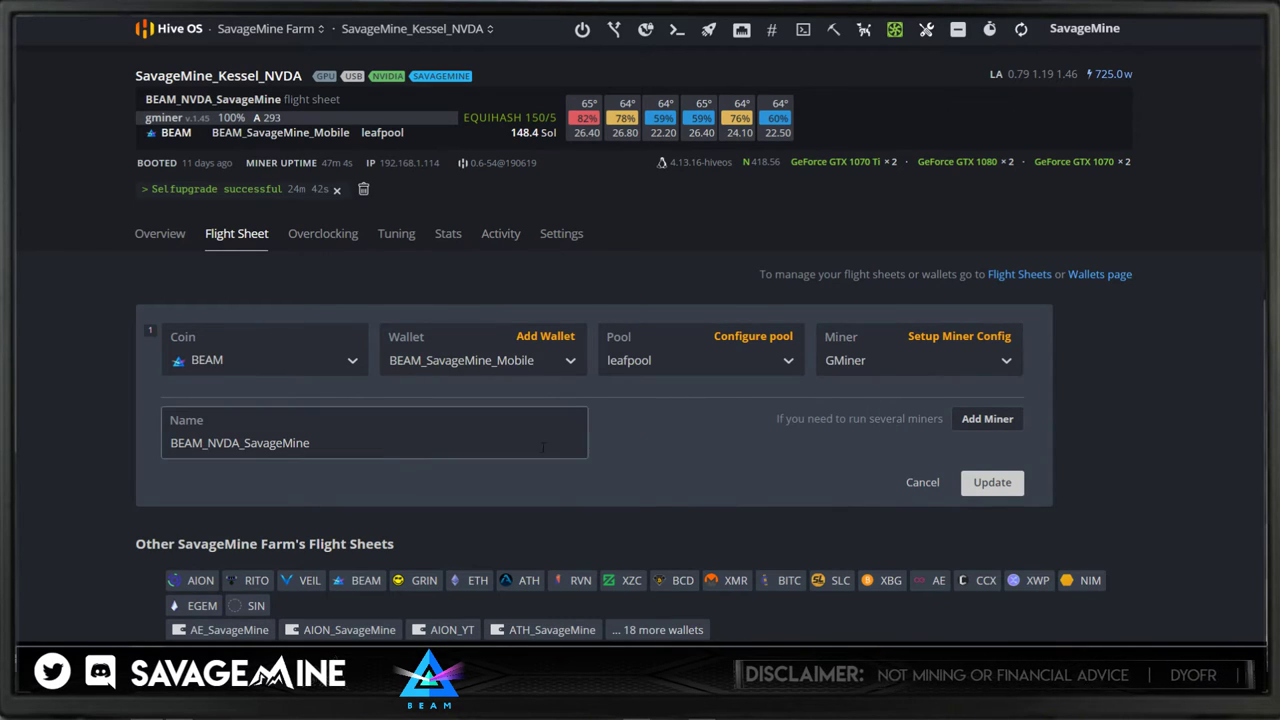
{"action": "left_click", "coordinate": [922, 483]}
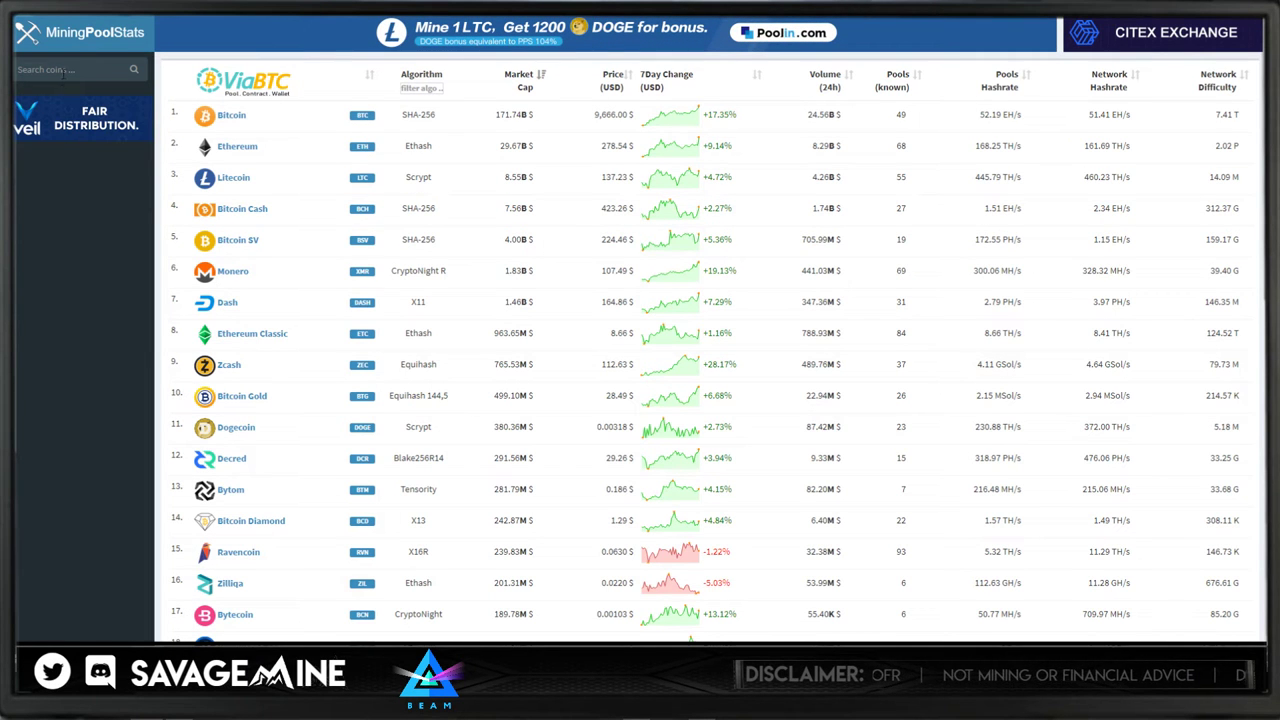
- Search 'beam' in MiningPoolStats and open Beam's pool statistics
{"action": "left_click", "coordinate": [66, 70]}
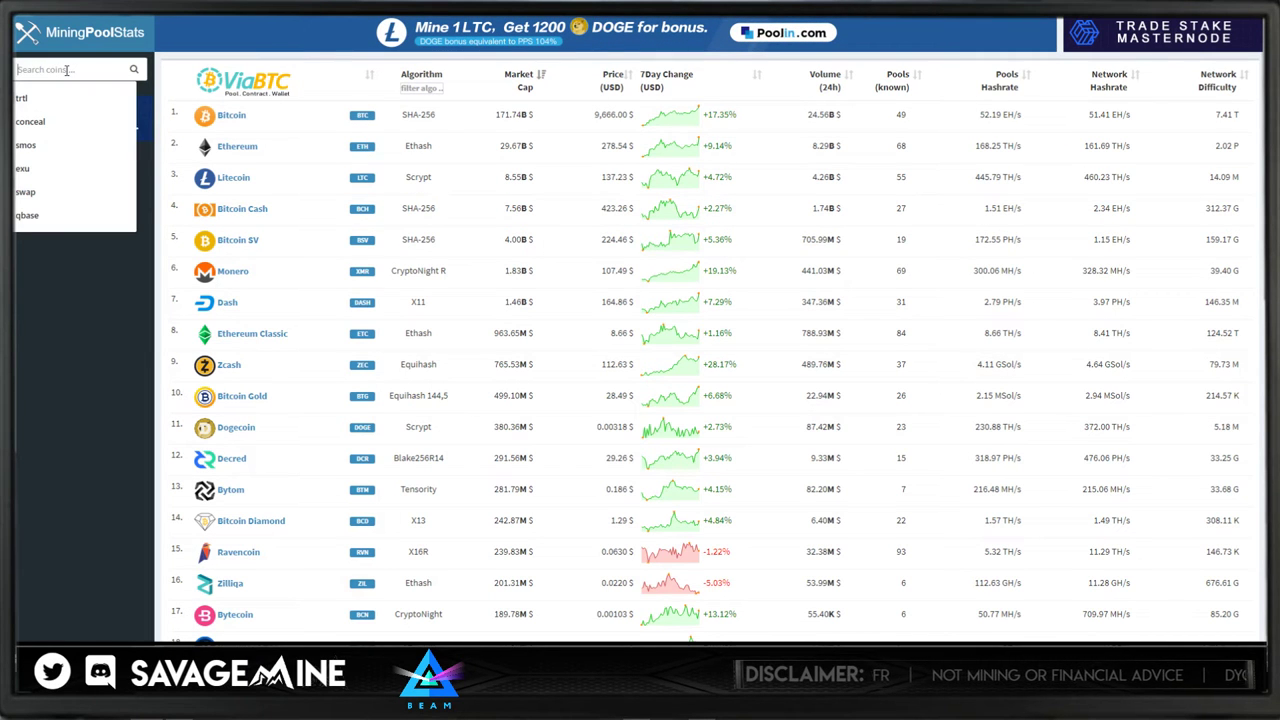
{"action": "type", "text": "beam"}
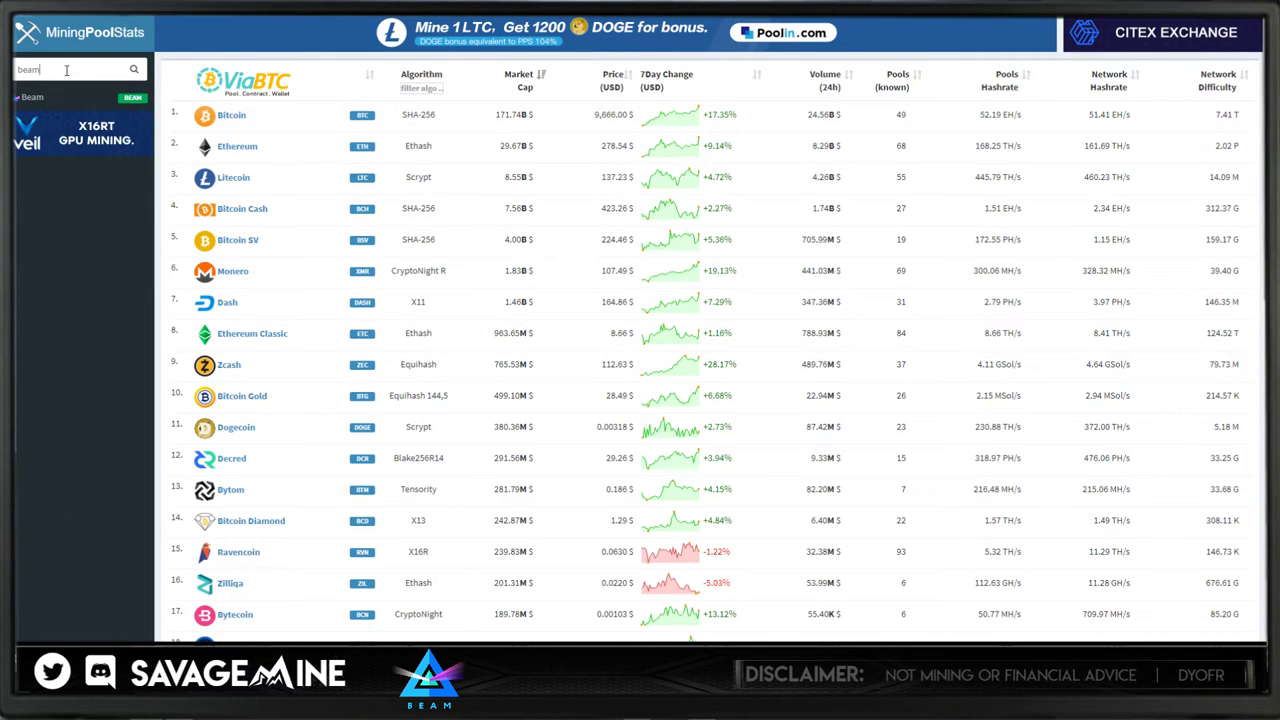
{"action": "left_click", "coordinate": [33, 99]}
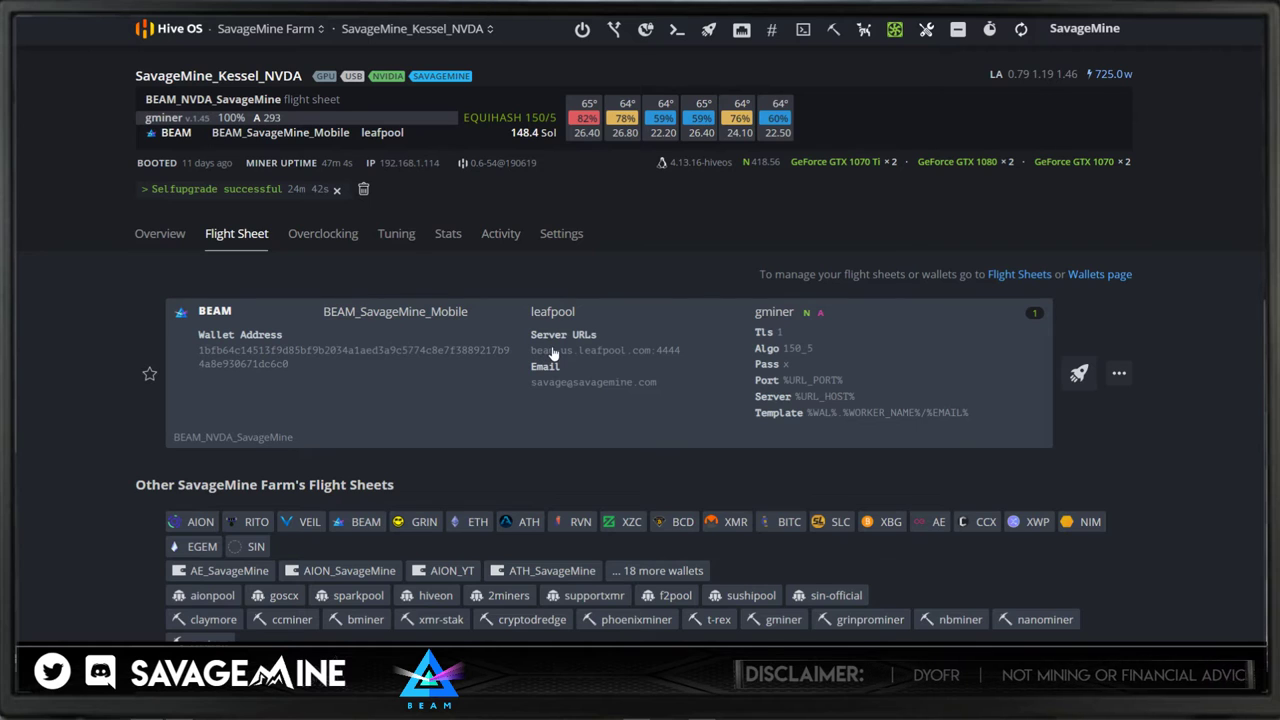
{"action": "left_click_drag", "start_coordinate": [531, 352], "coordinate": [695, 357]}
{"action": "left_click", "coordinate": [690, 357]}
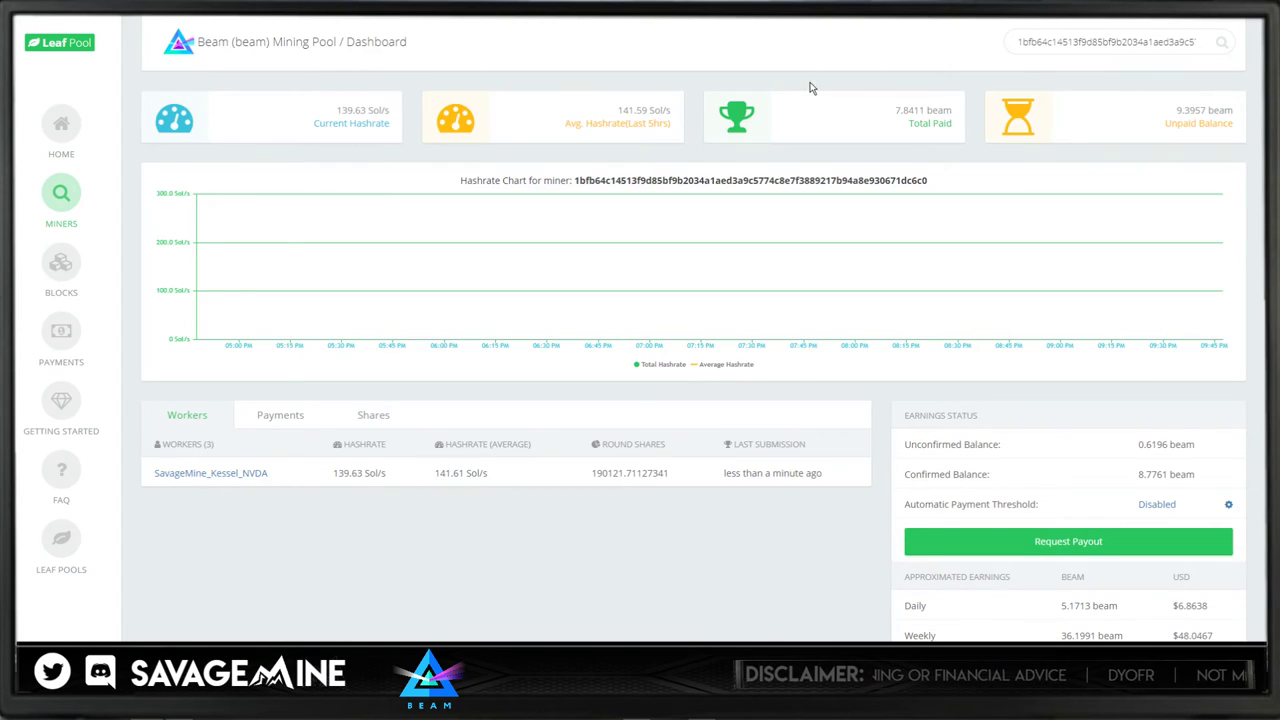
- Go to Leaf Pool's Home stats page and move to the end of the searched wallet address
{"action": "left_click", "coordinate": [63, 123]}
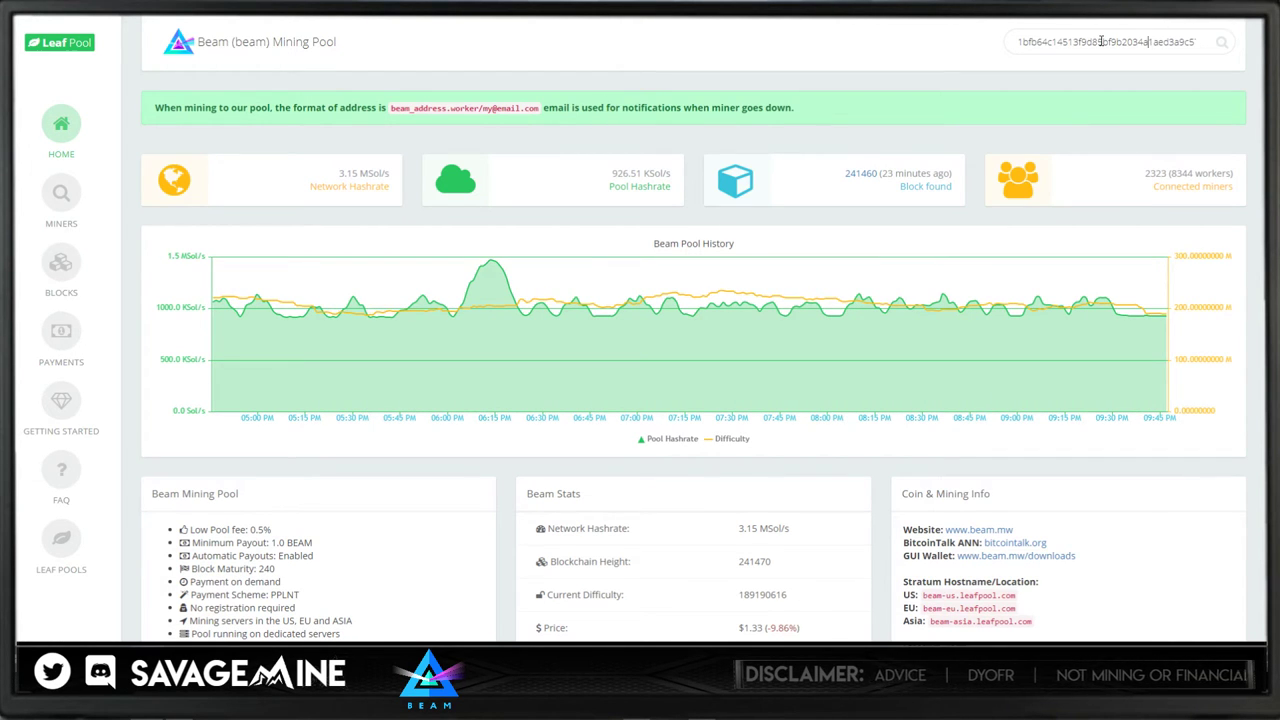
{"action": "key", "text": "Right"}
{"action": "key", "text": "Right"}
{"action": "key", "text": "Right"}
{"action": "key", "text": "Right"}
{"action": "key", "text": "Right"}
{"action": "key", "text": "Right"}
{"action": "key", "text": "Right"}
{"action": "key", "text": "Right"}
{"action": "key", "text": "Right"}
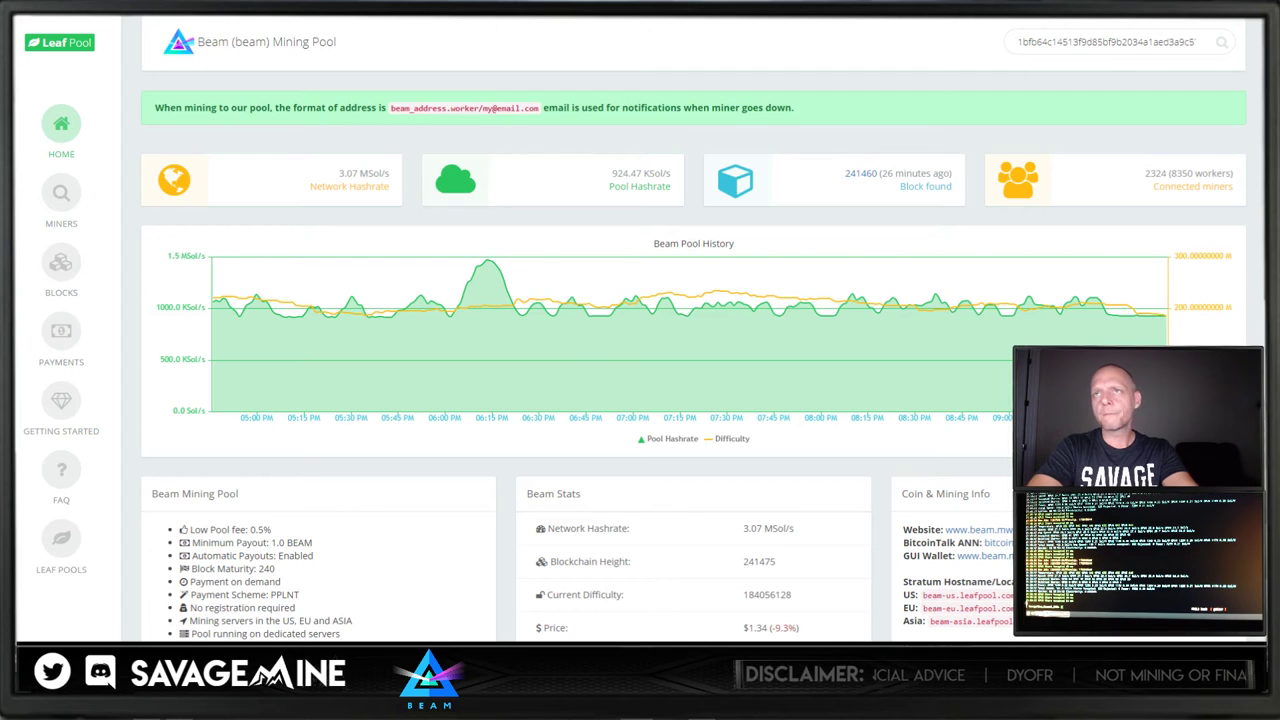
{"action": "left_click", "coordinate": [60, 200]}
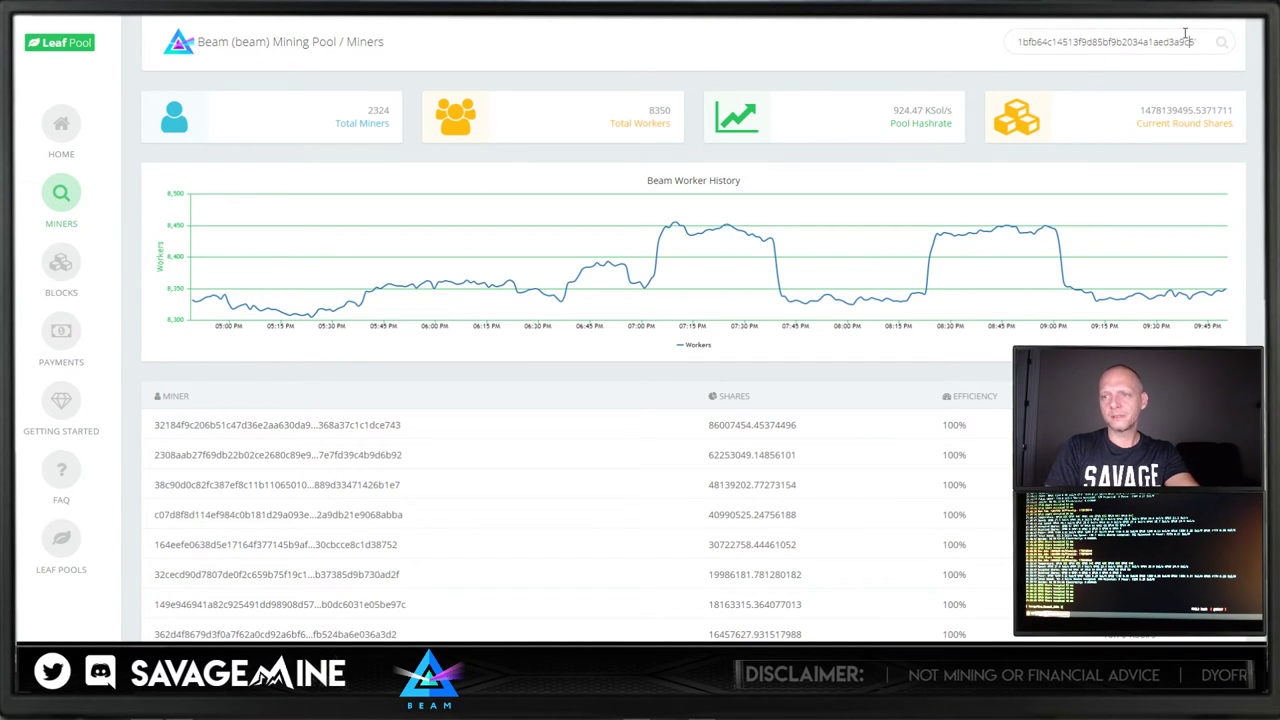
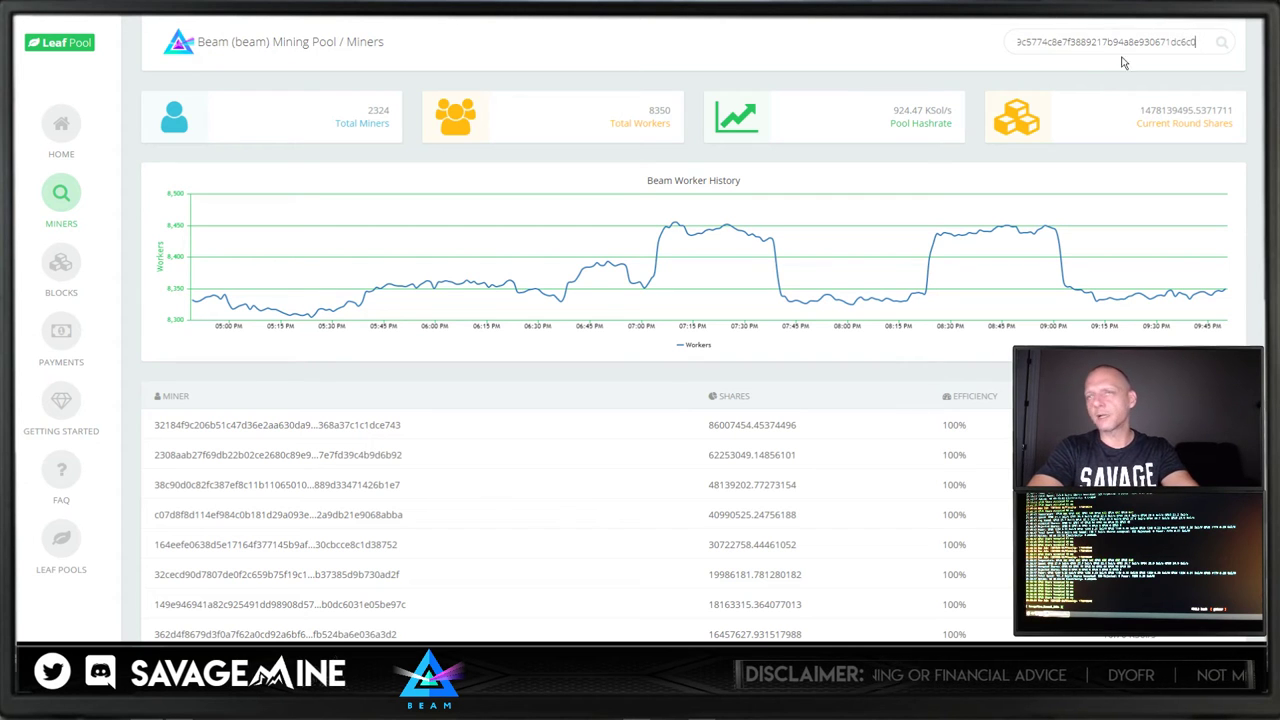
{"action": "left_click", "coordinate": [1222, 43]}
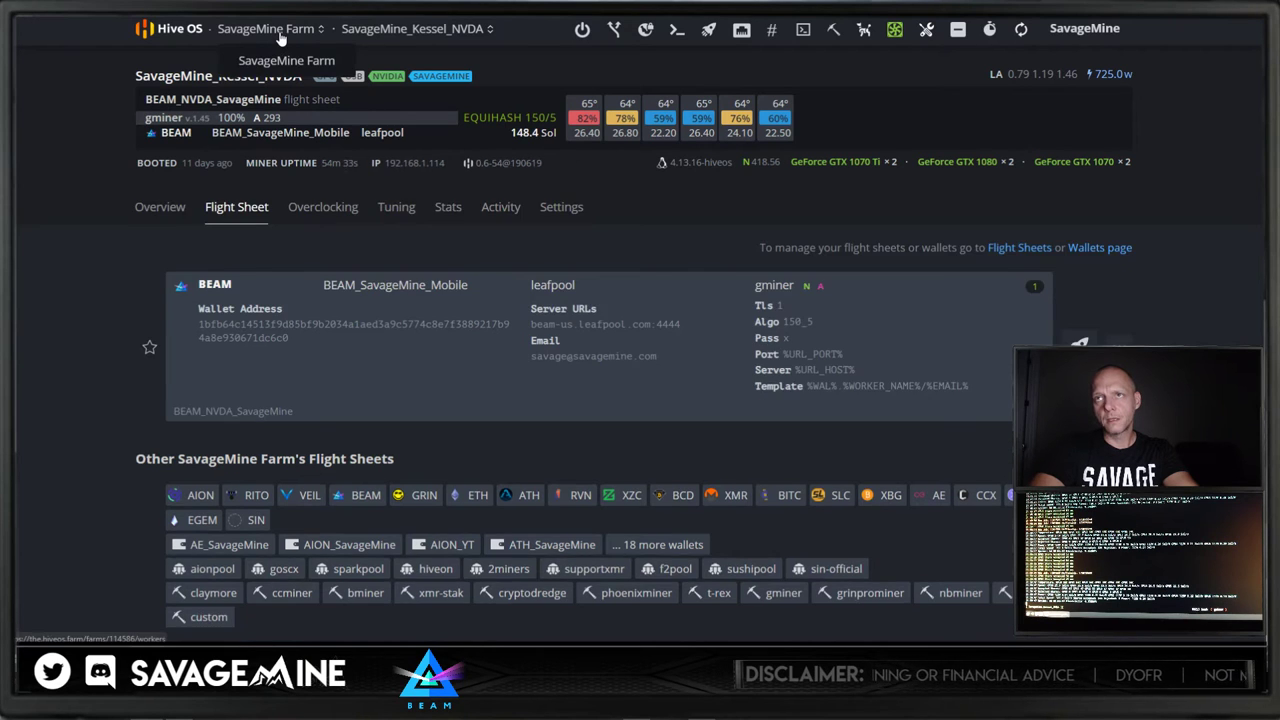
- Return to the SavageMine Farm workers list via the breadcrumb
{"action": "left_click", "coordinate": [340, 51]}
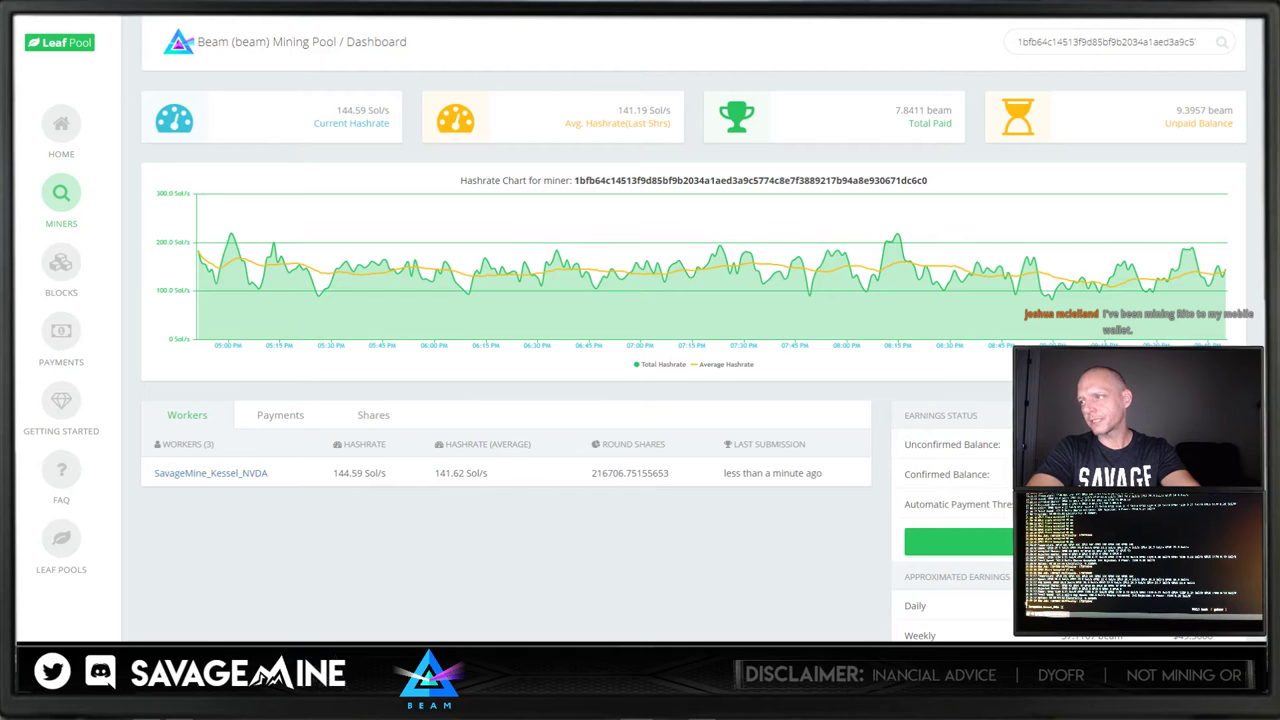
{"action": "scroll", "coordinate": [835, 290], "scroll_direction": "down", "scroll_amount": 1}
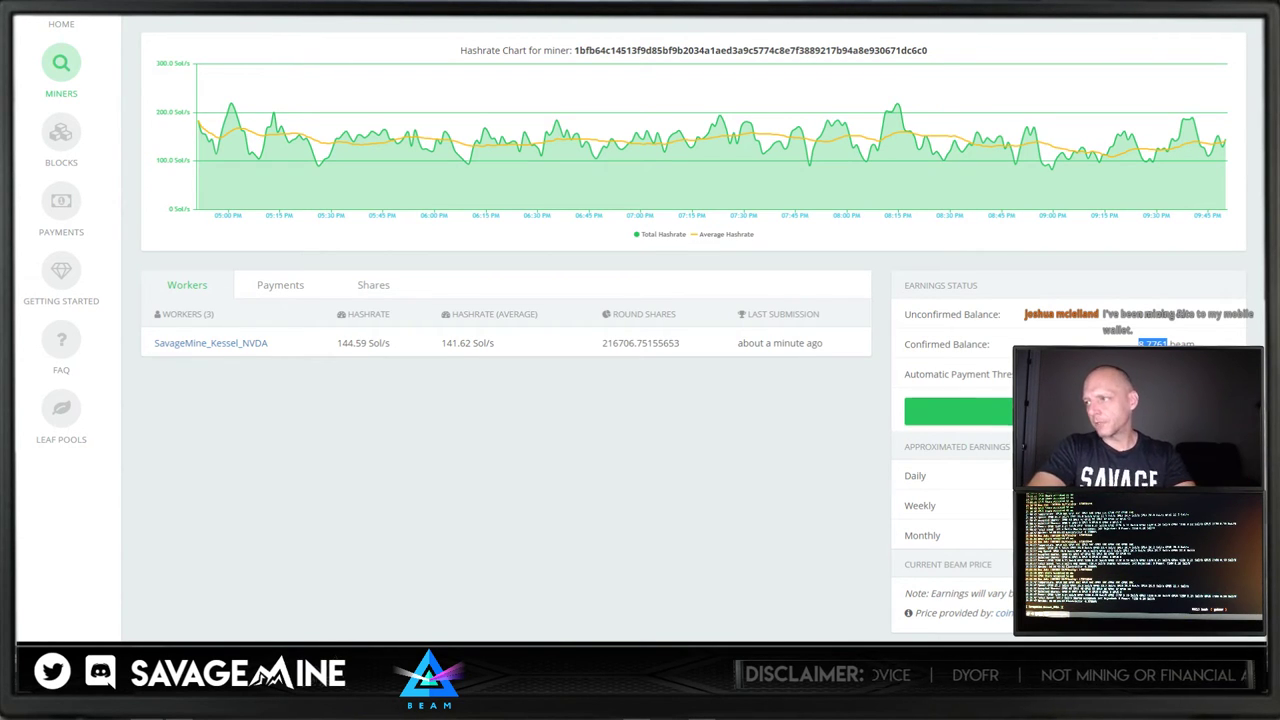
- Queue a Leaf Pool payout of the confirmed balance, sending 8.77613614 BEAM to the wallet
{"action": "left_click", "coordinate": [958, 410]}
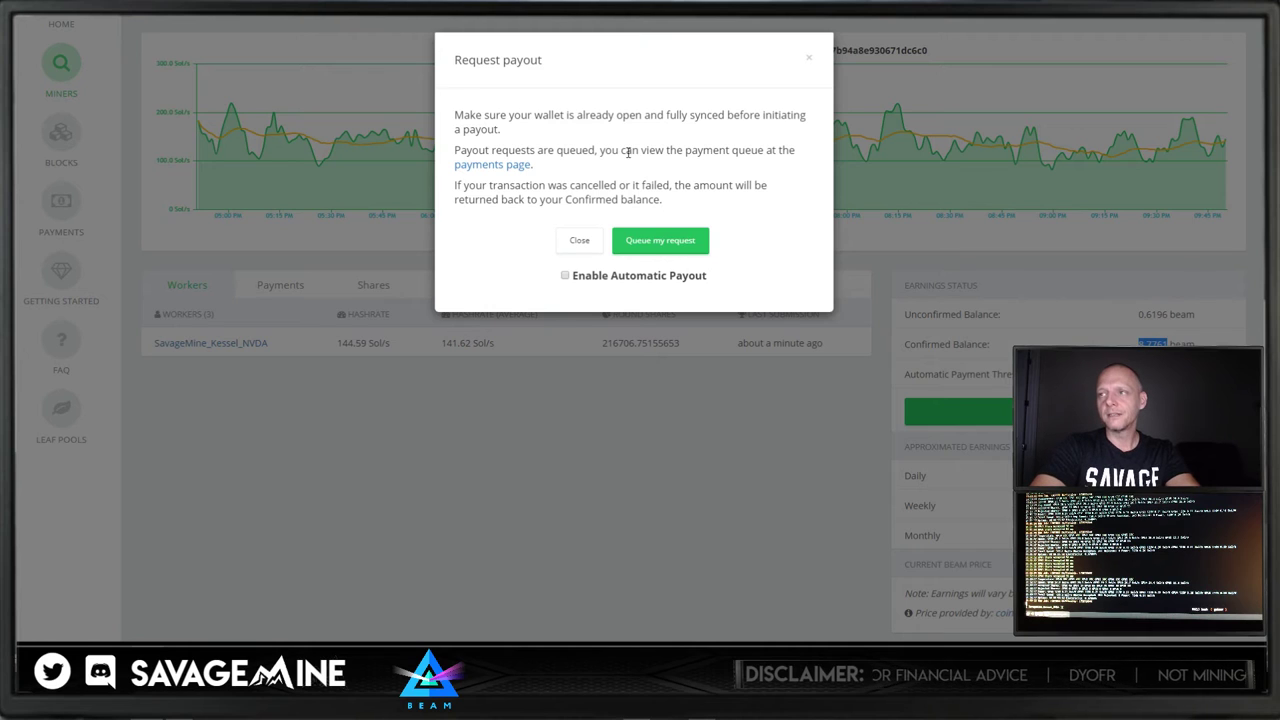
{"action": "left_click", "coordinate": [658, 245]}
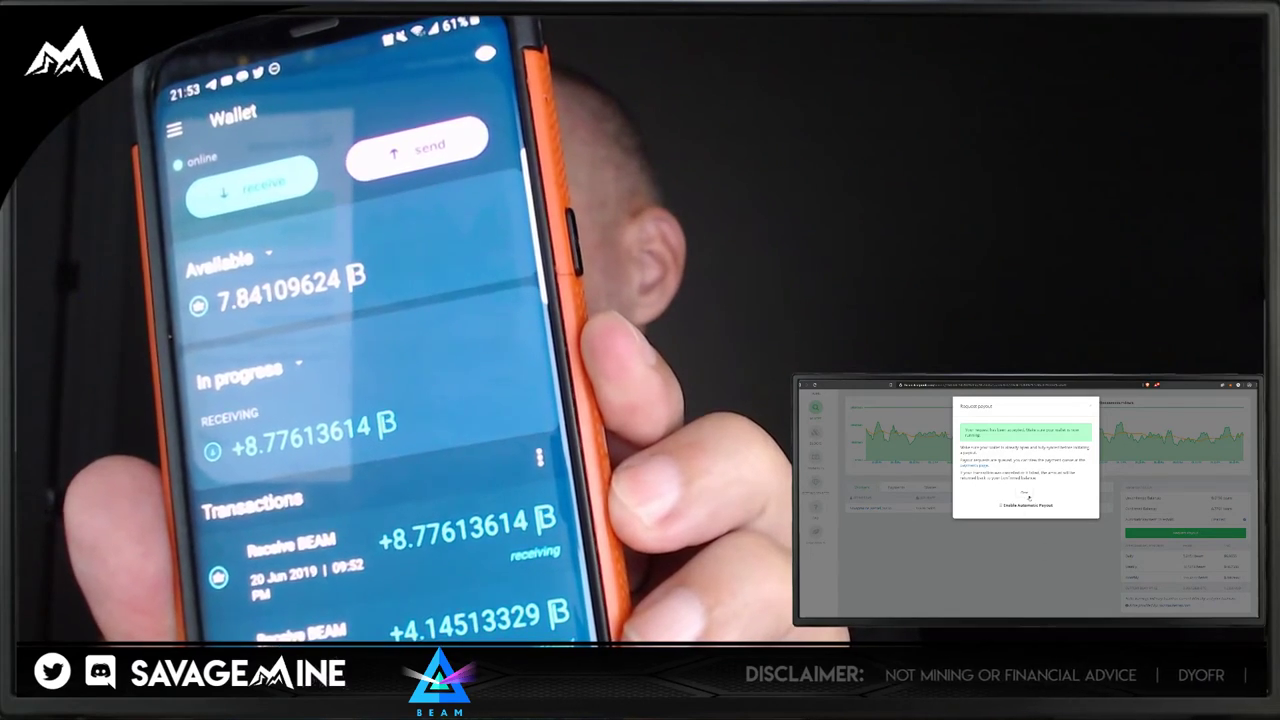
- Dismiss the payout confirmation and highlight the Confirmed Balance amount for comparison
{"action": "left_click", "coordinate": [1037, 560]}
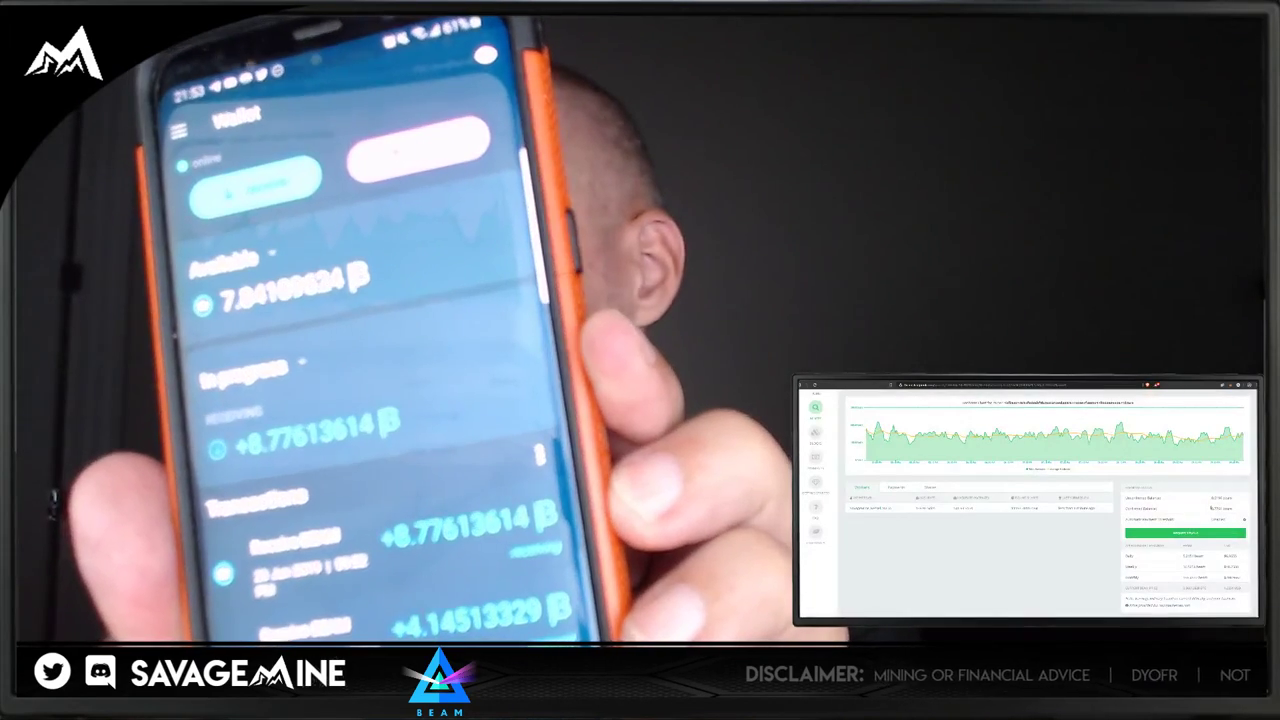
{"action": "double_click", "coordinate": [1220, 508]}
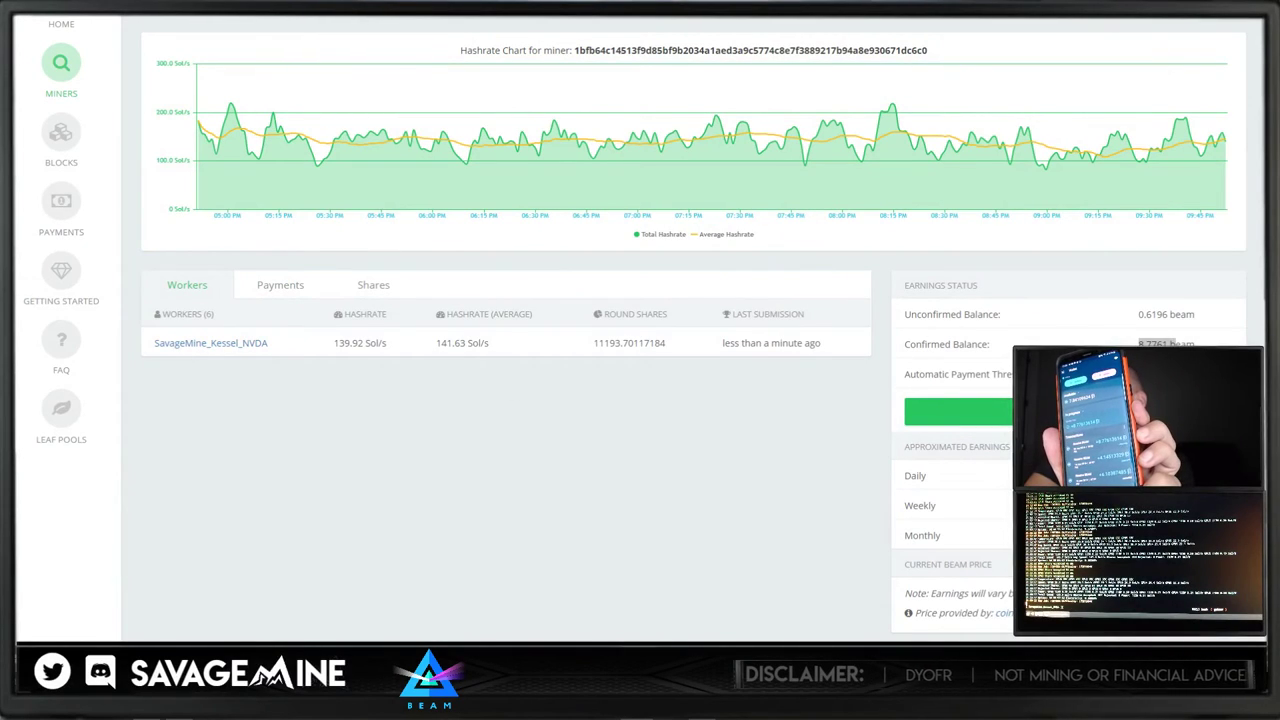
- Deselect the highlighted Confirmed Balance amount on the Leaf Pool dashboard
{"action": "left_click", "coordinate": [1155, 344]}
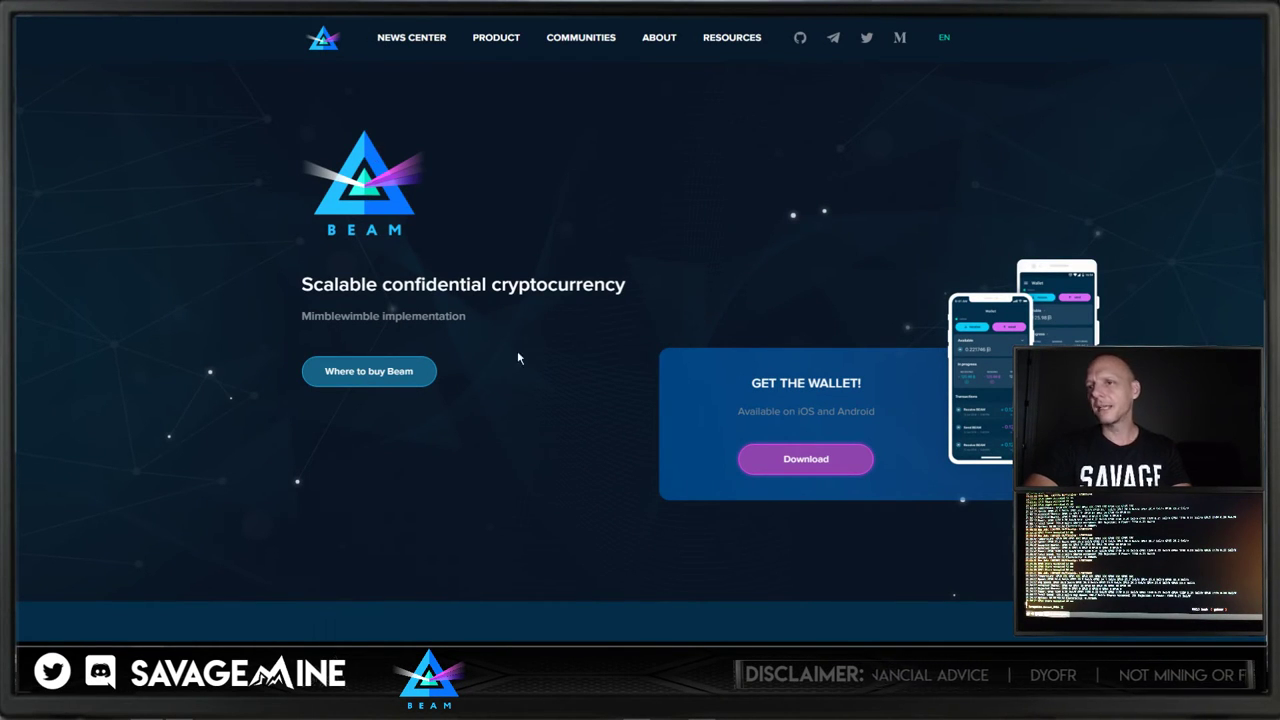
- Go to the Beam website's Windows mainnet Downloads page from the Product menu
{"action": "mouse_move", "coordinate": [496, 37]}
{"action": "left_click", "coordinate": [495, 86]}
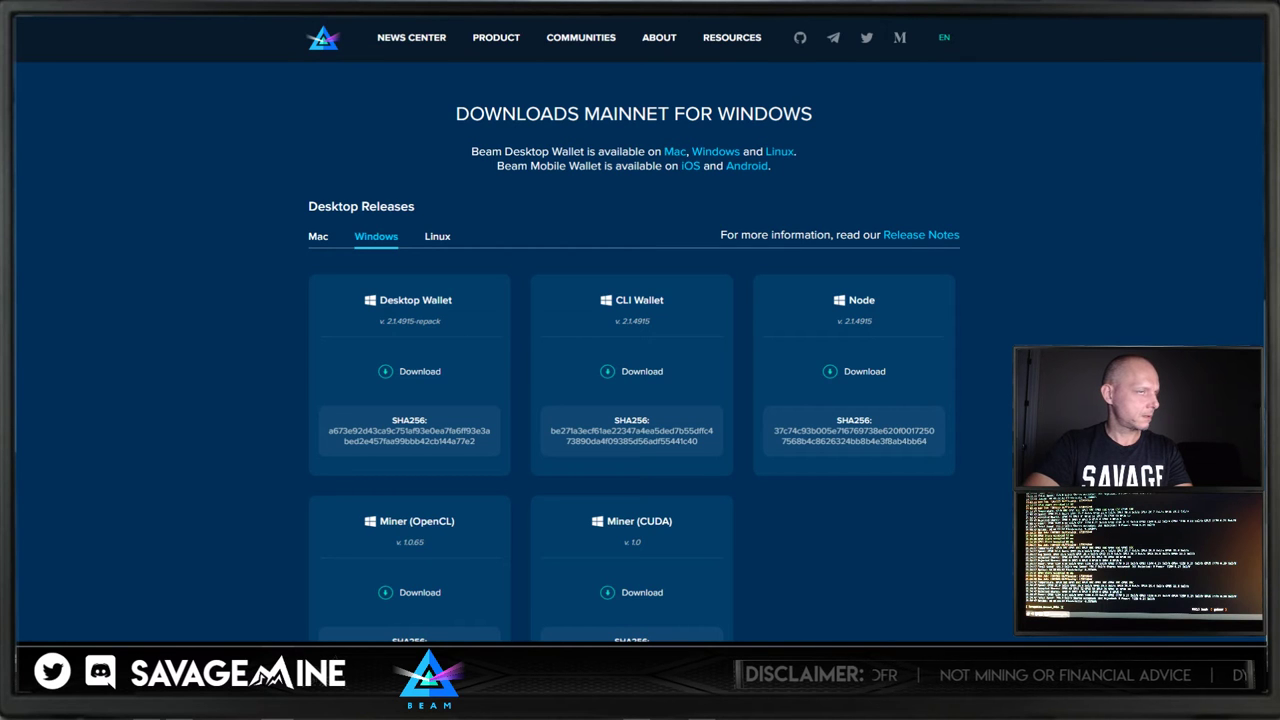
- Launch Beam-Wallet-2.1.4915-repack.exe from the Downloads folder in File Explorer
{"action": "key", "text": "super+e"}
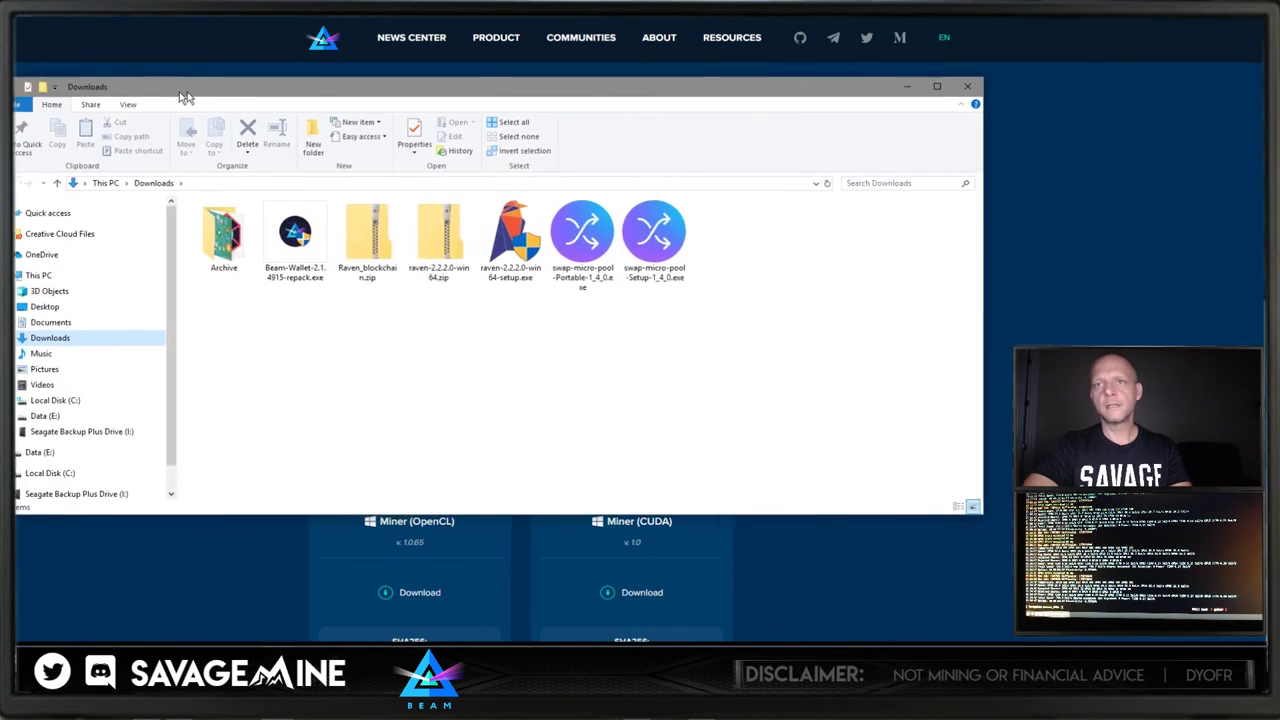
{"action": "left_click", "coordinate": [335, 255]}
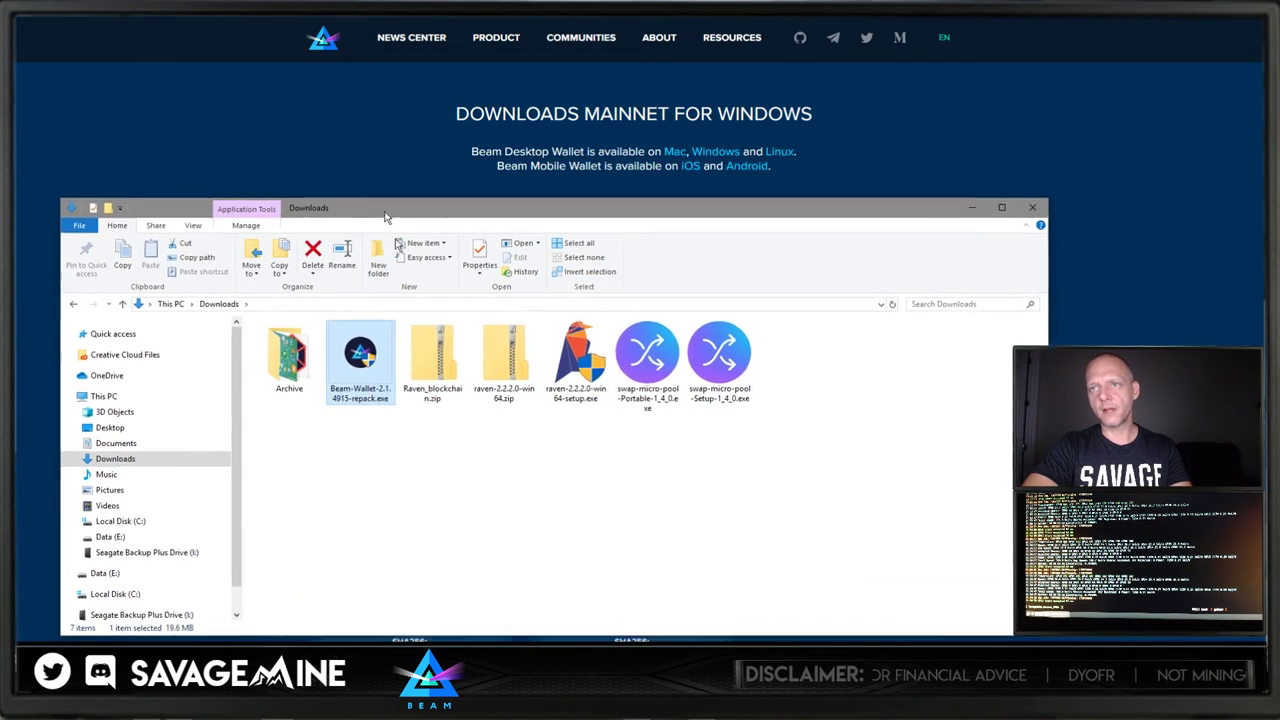
{"action": "left_click_drag", "start_coordinate": [362, 93], "coordinate": [456, 436]}
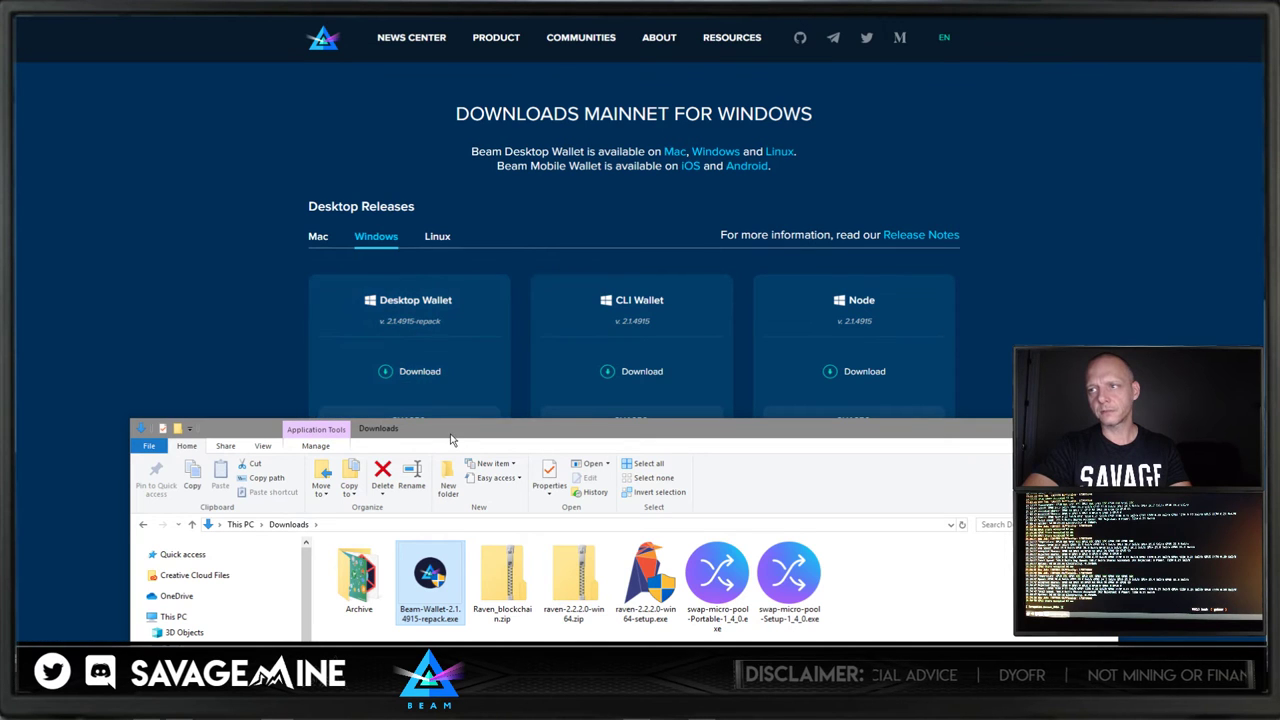
{"action": "left_click_drag", "start_coordinate": [451, 438], "coordinate": [421, 148]}
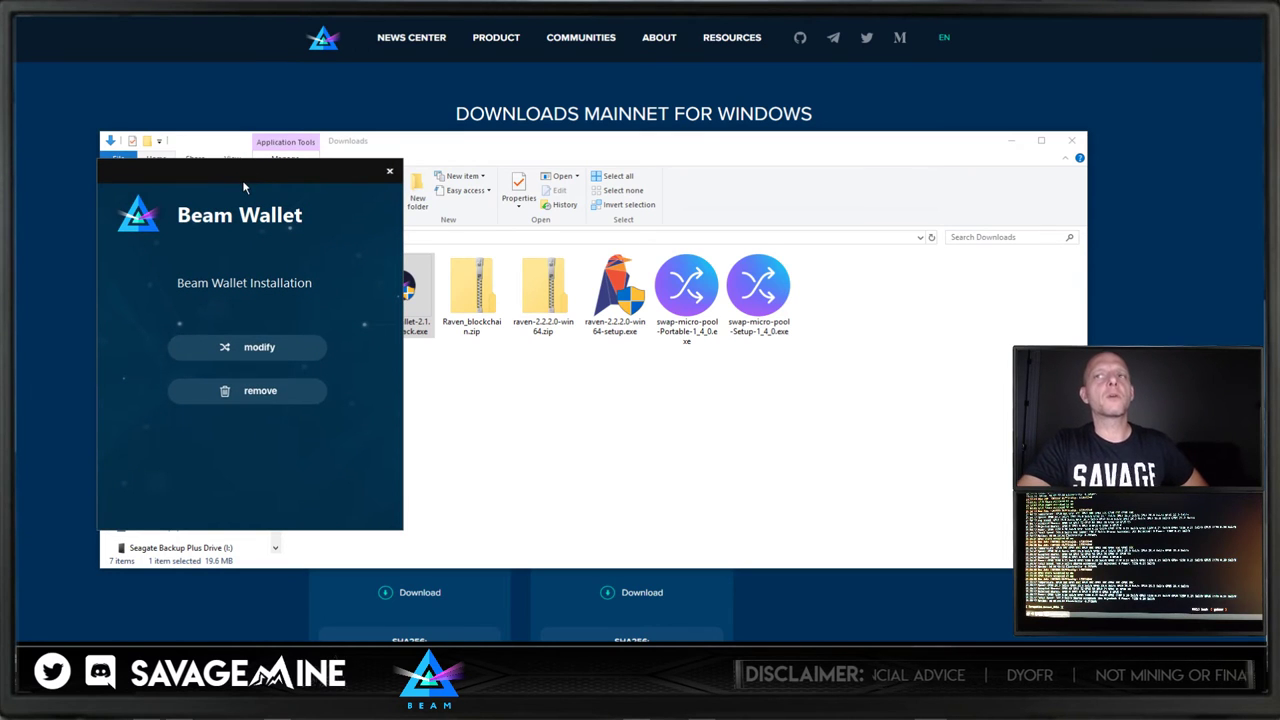
- Close Explorer and run the installer's Modify with MainFeature kept, until it reports success
{"action": "left_click_drag", "start_coordinate": [245, 180], "coordinate": [297, 200]}
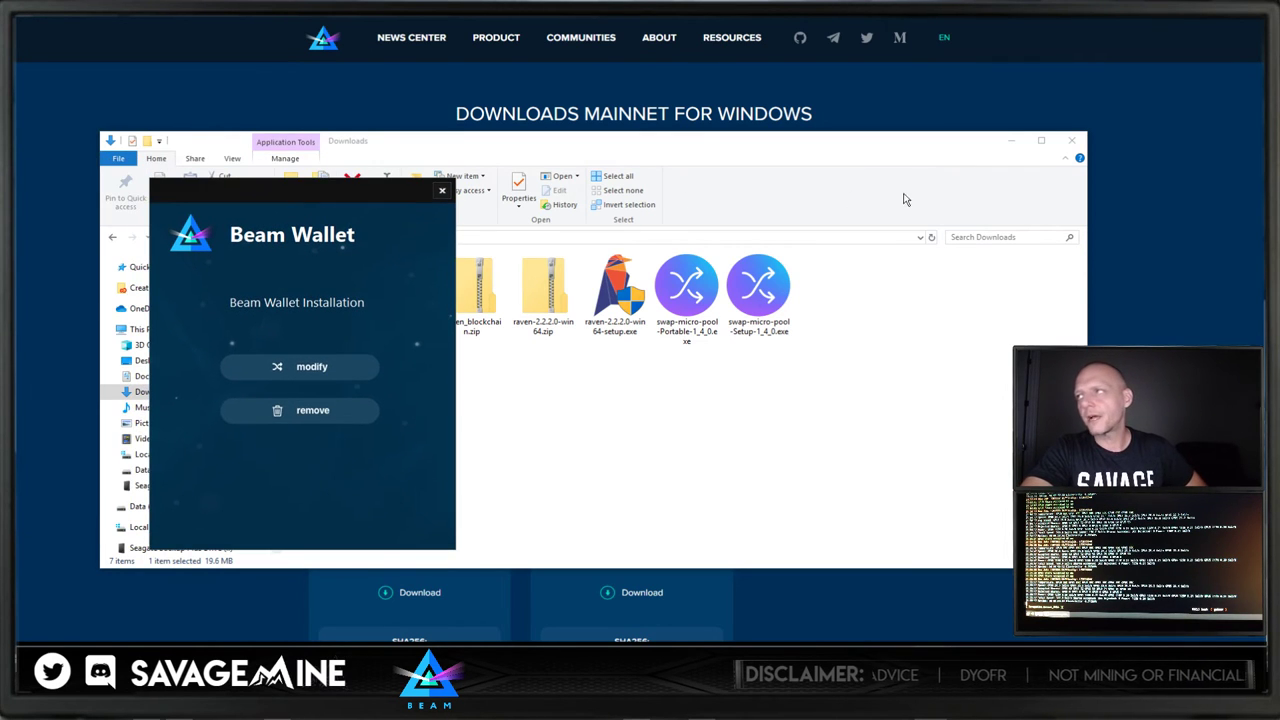
{"action": "left_click", "coordinate": [1078, 148]}
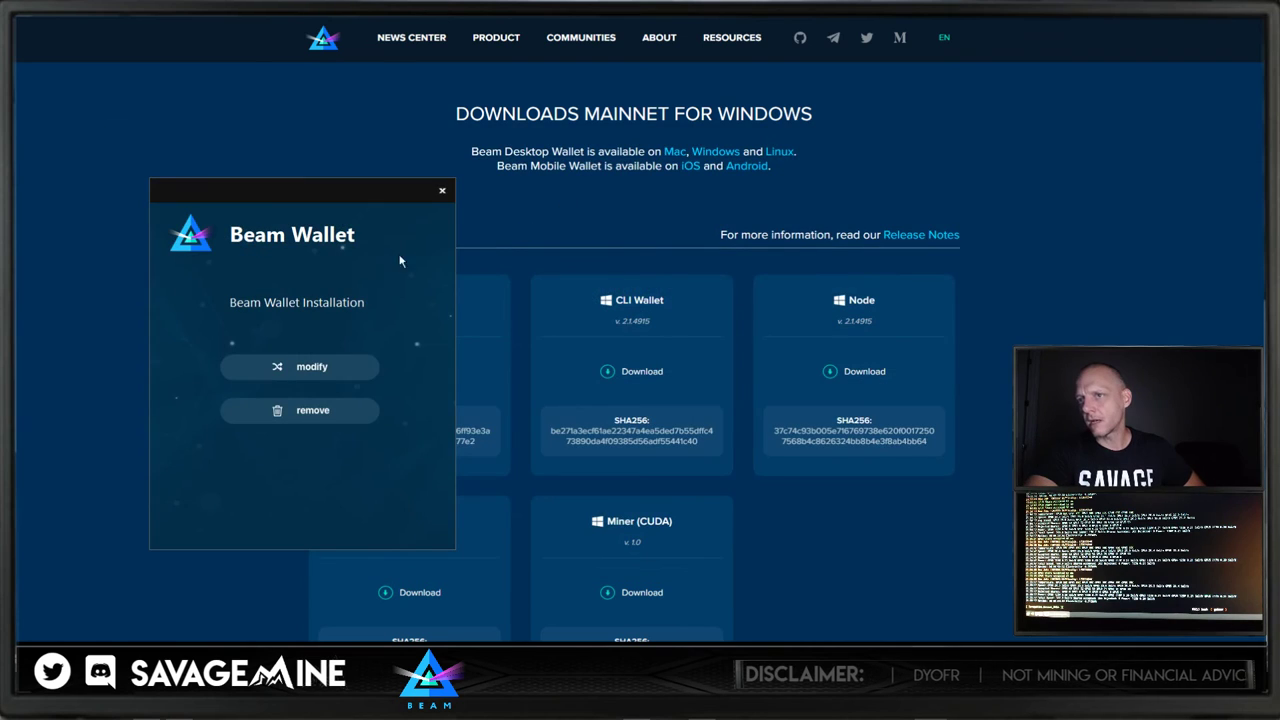
{"action": "left_click_drag", "start_coordinate": [343, 200], "coordinate": [348, 138]}
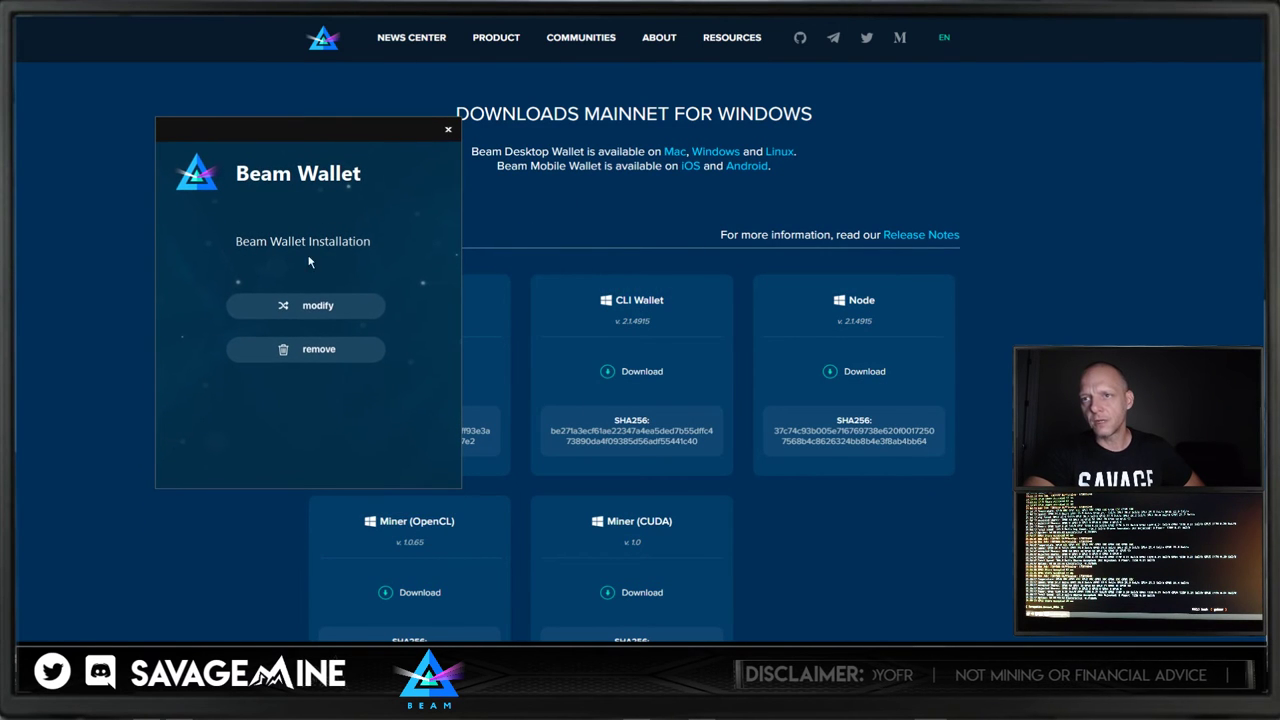
{"action": "left_click", "coordinate": [311, 306]}
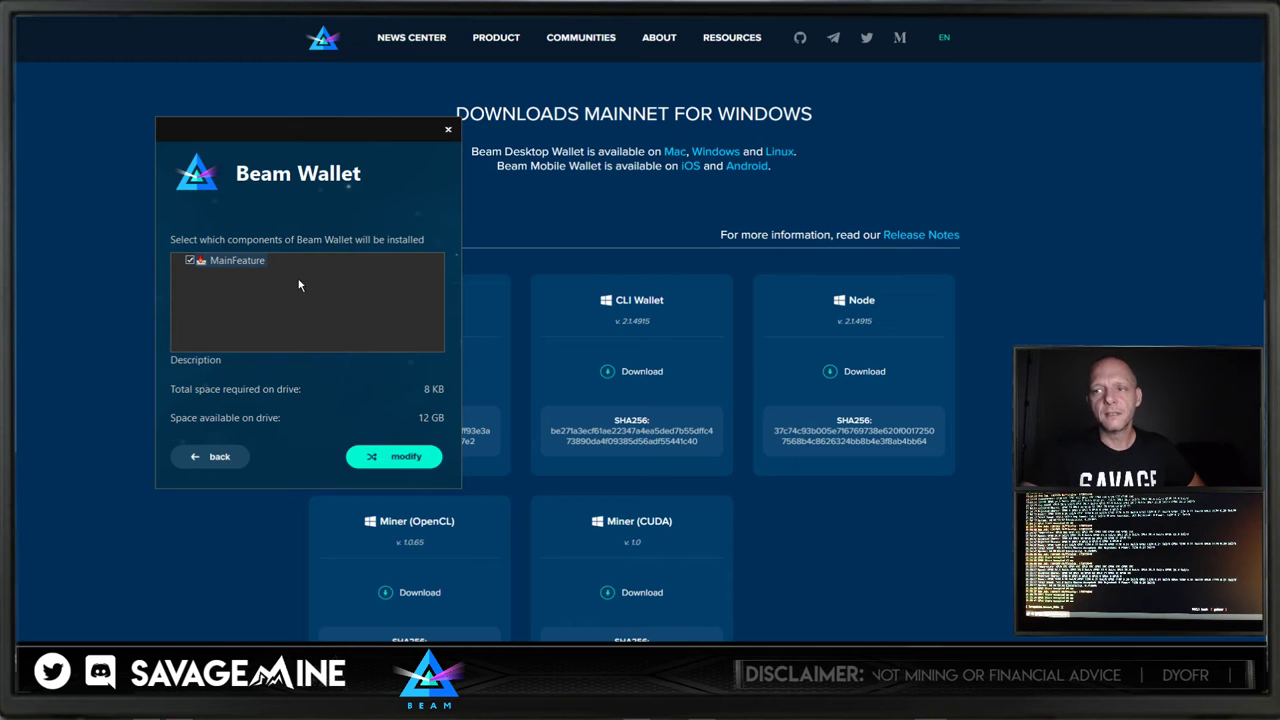
{"action": "left_click", "coordinate": [383, 458]}
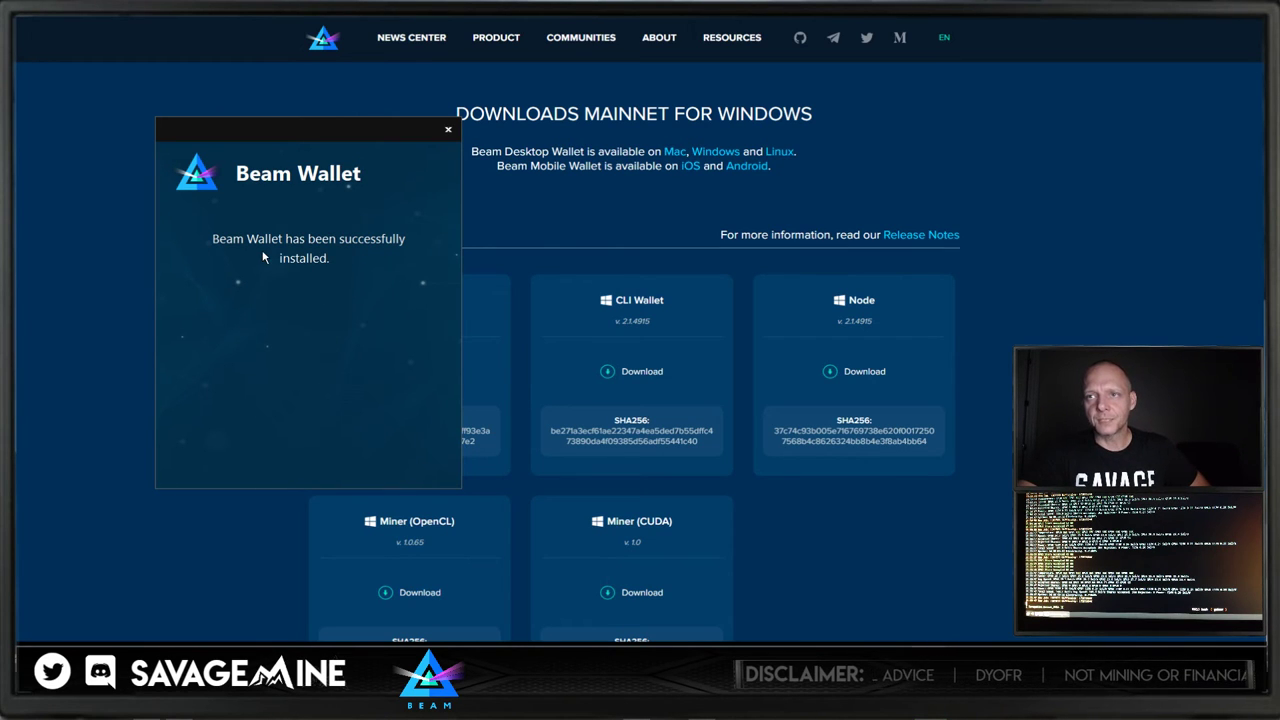
{"action": "left_click", "coordinate": [448, 130]}
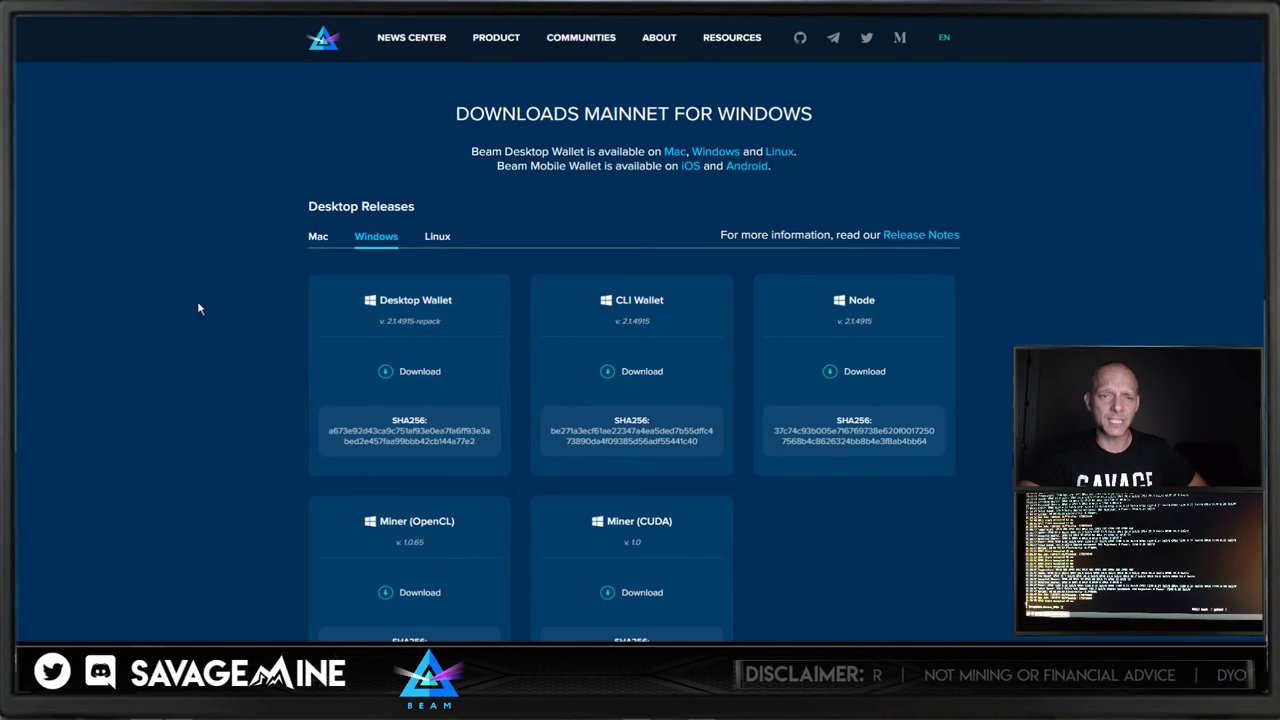
{"action": "scroll", "coordinate": [184, 301], "scroll_direction": "down", "scroll_amount": 1}
{"action": "scroll", "coordinate": [186, 301], "scroll_direction": "down", "scroll_amount": 2}
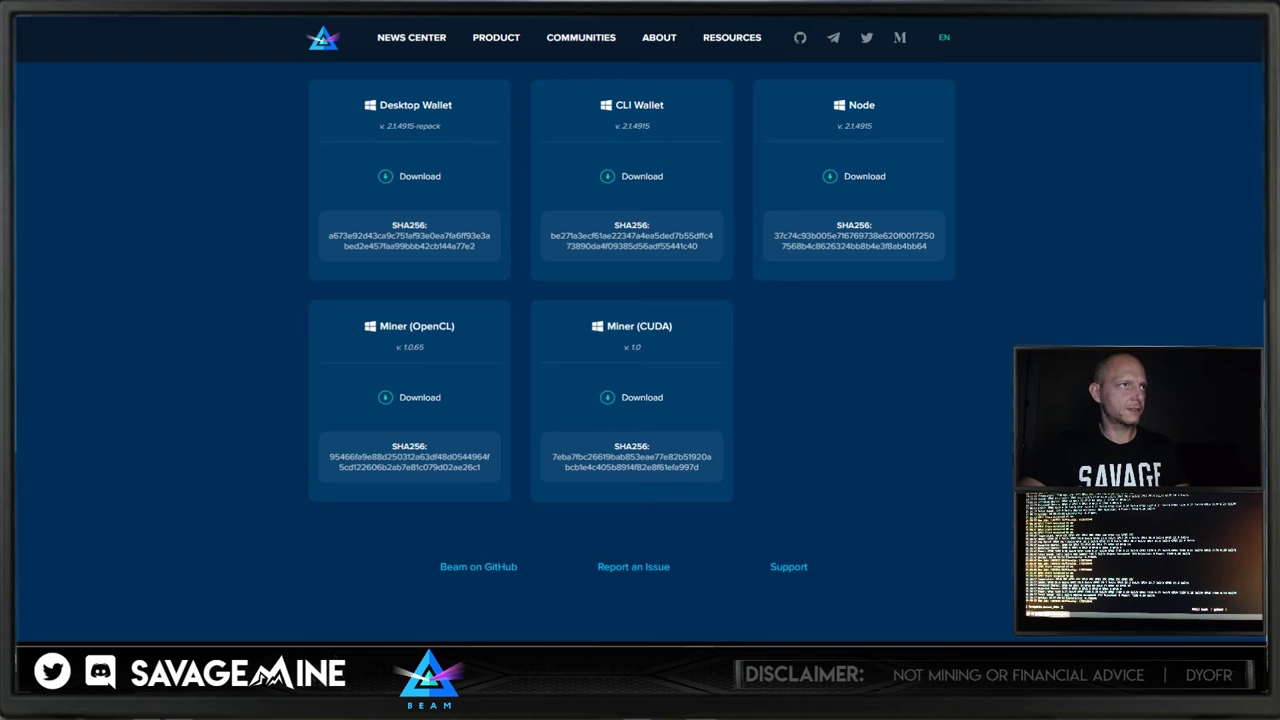
- Check the old Beam Wallet 1.0.3976's Settings, then quit the wallet
{"action": "left_click_drag", "start_coordinate": [14, 73], "coordinate": [397, 73]}
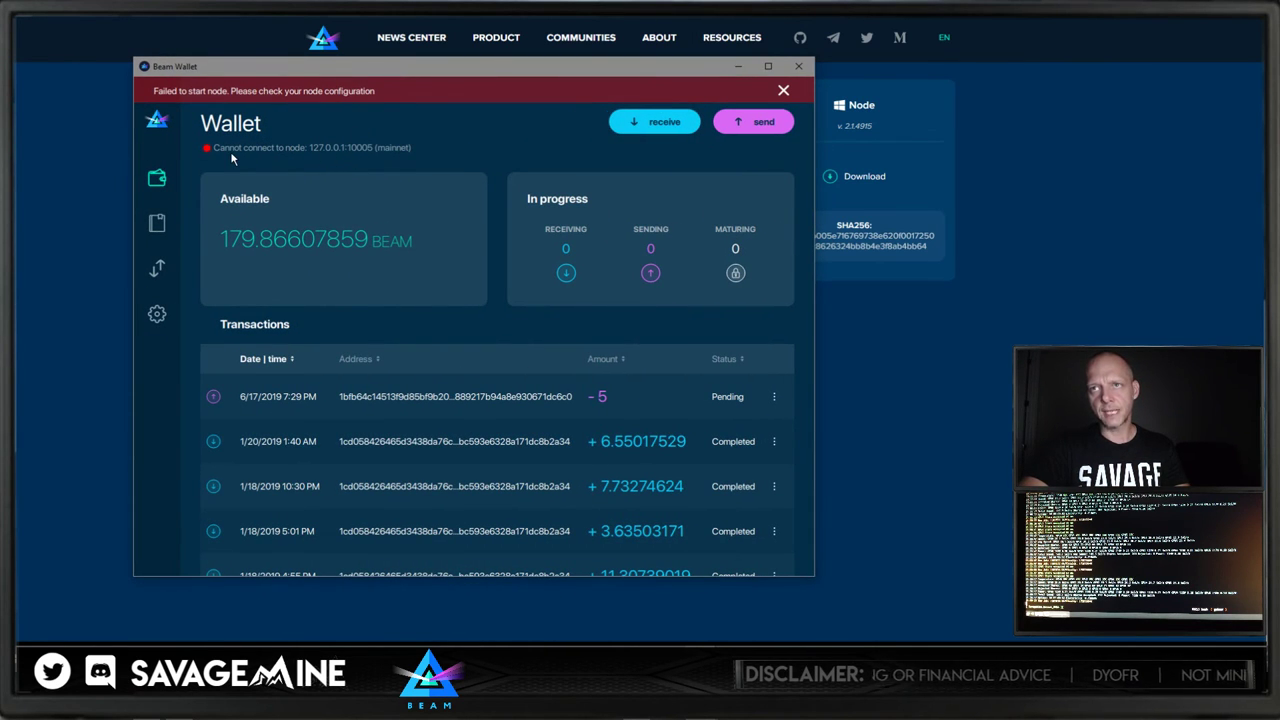
{"action": "left_click", "coordinate": [158, 318]}
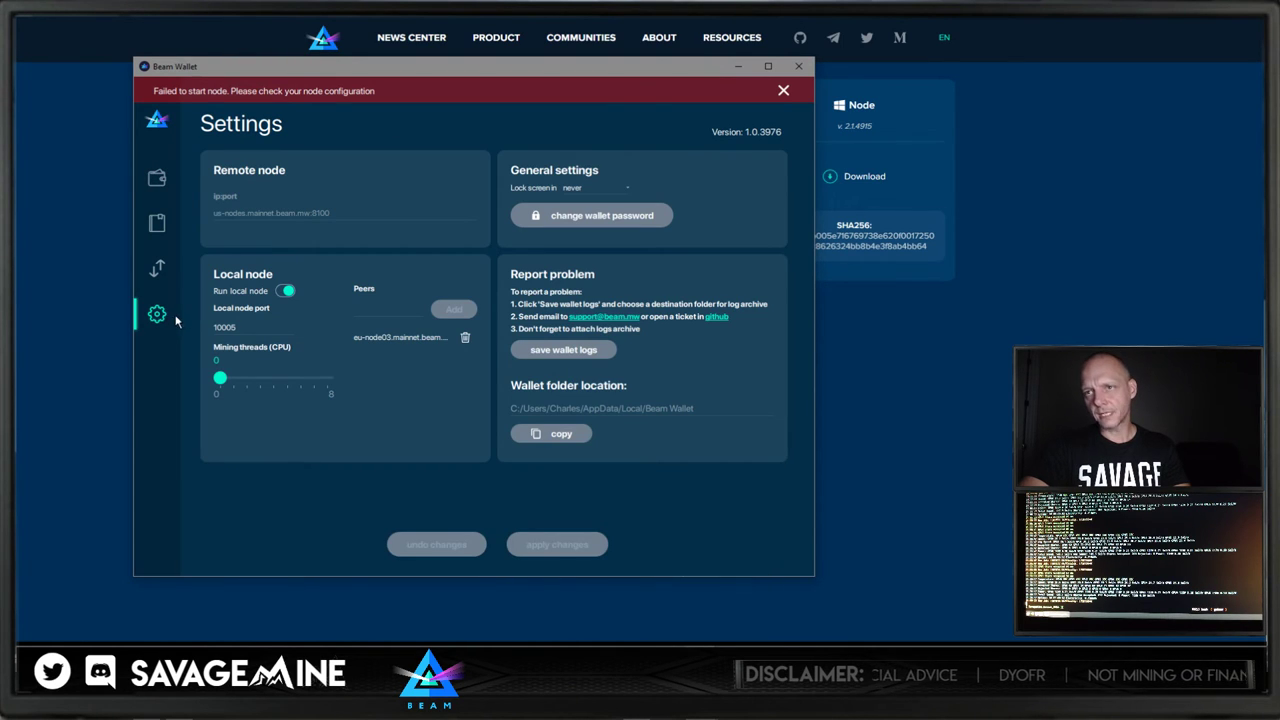
{"action": "left_click", "coordinate": [157, 180]}
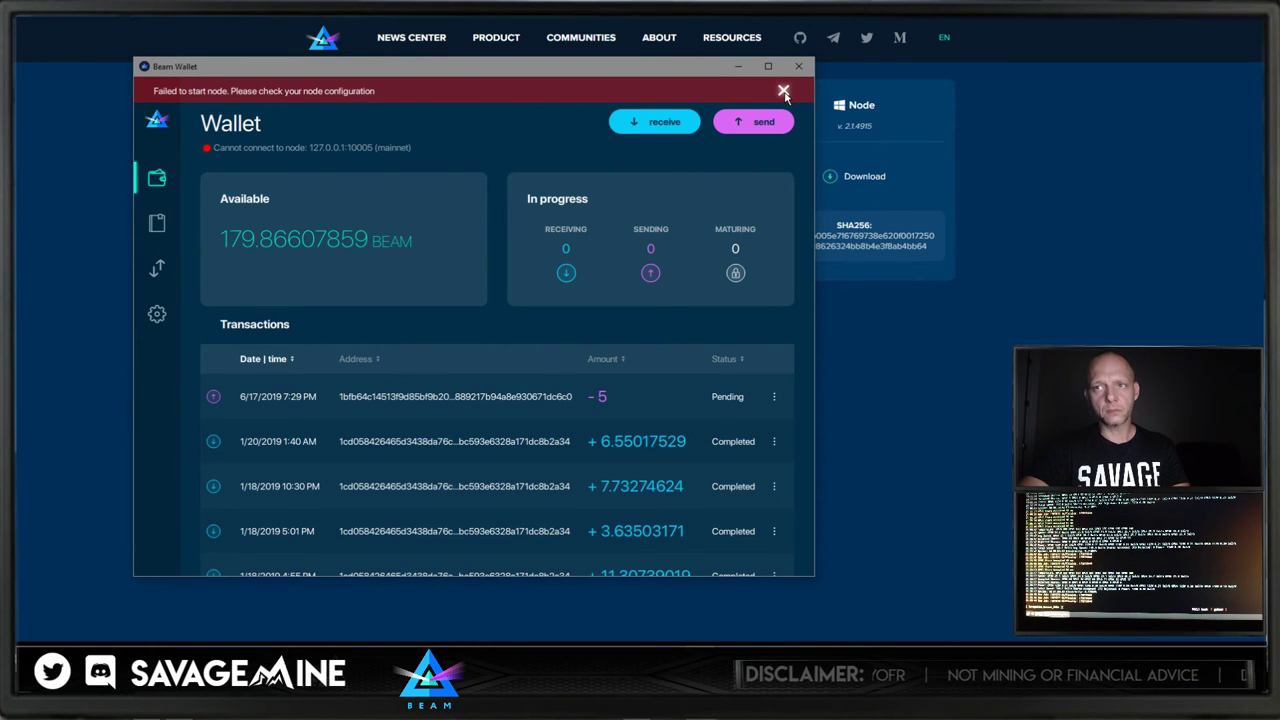
{"action": "left_click", "coordinate": [208, 148]}
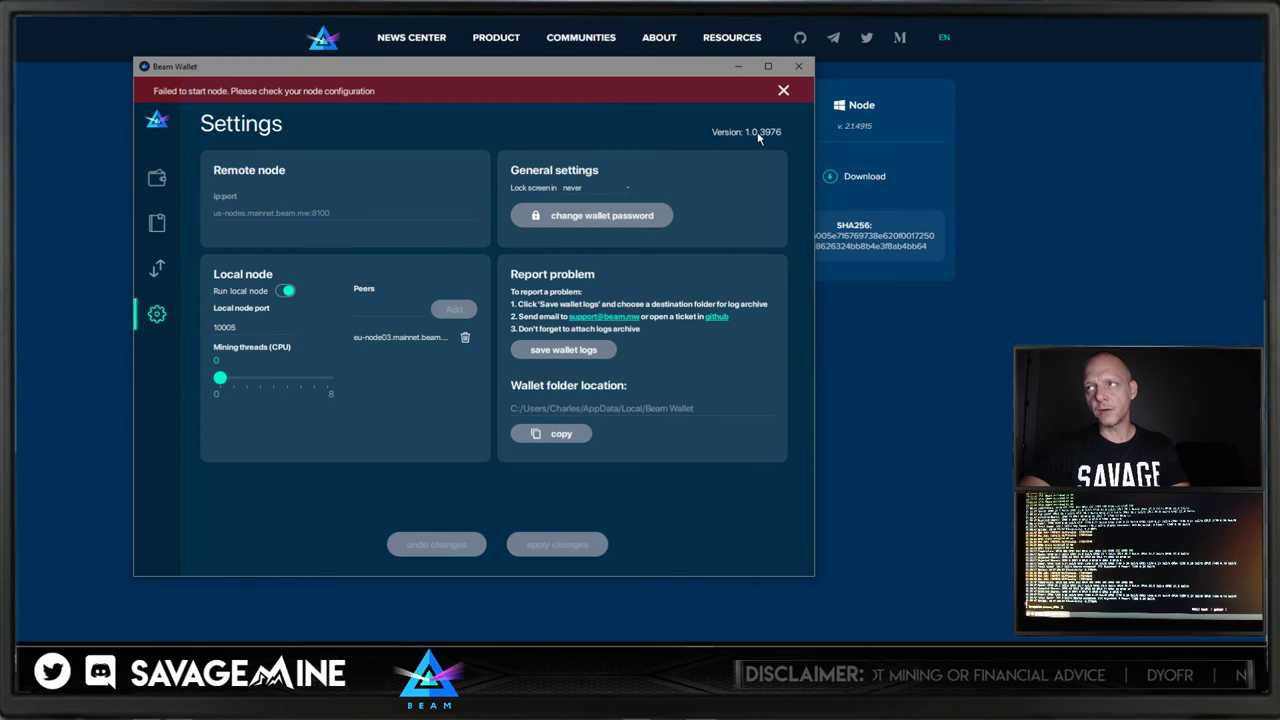
{"action": "left_click", "coordinate": [799, 67]}
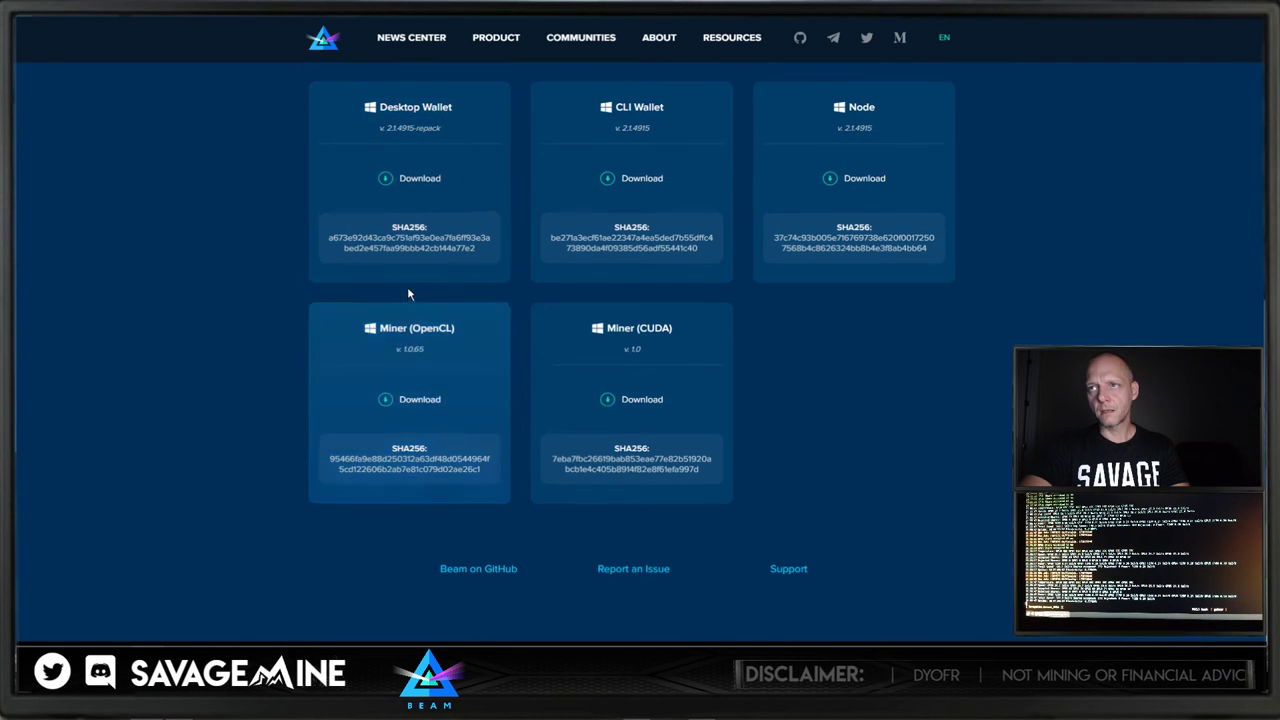
{"action": "scroll", "coordinate": [407, 286], "scroll_direction": "up", "scroll_amount": 2}
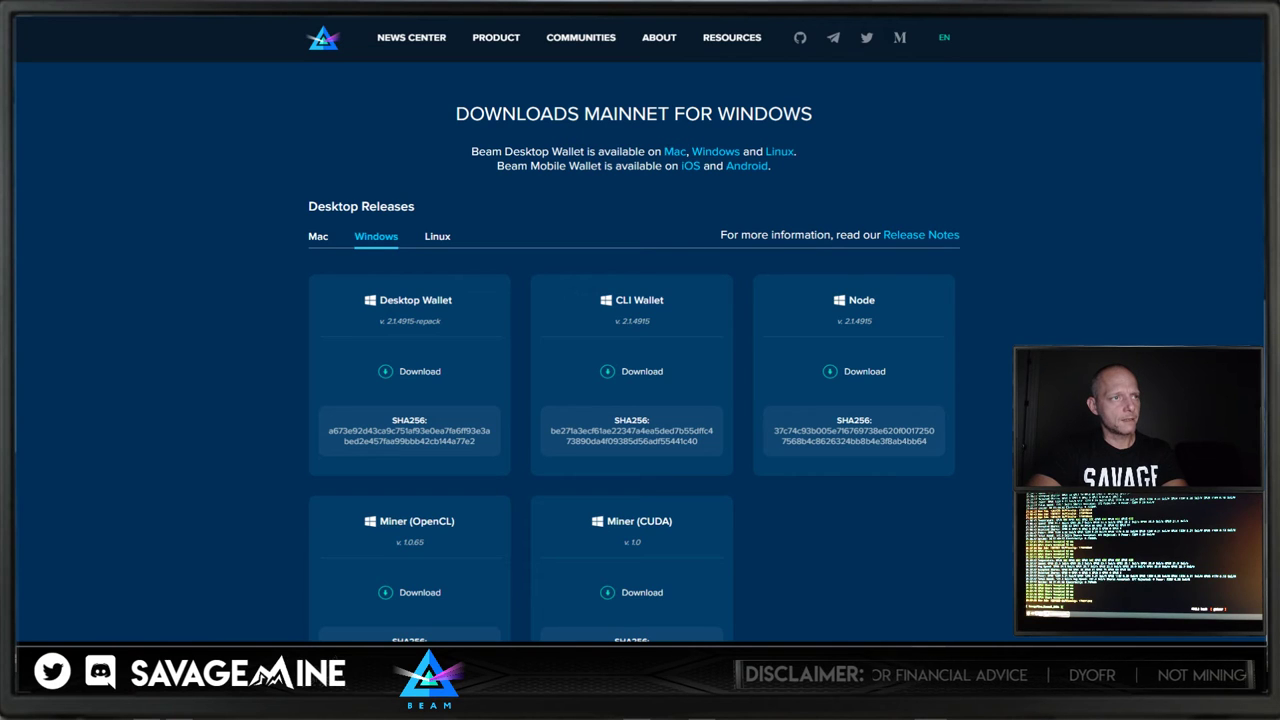
- Bring the Beam Wallet installer window back onto the screen
{"action": "left_click_drag", "start_coordinate": [0, 158], "coordinate": [0, 160]}
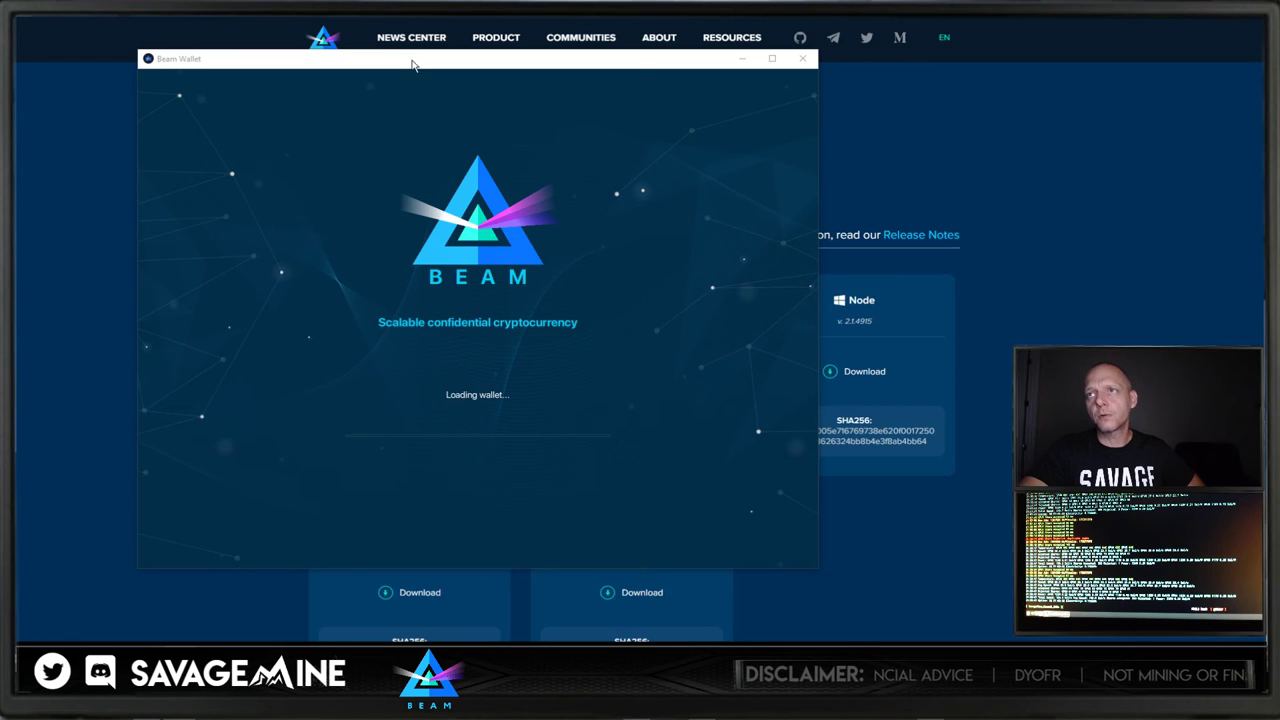
- Nudge the loading Beam Wallet window slightly left while blocks download
{"action": "left_click_drag", "start_coordinate": [413, 58], "coordinate": [346, 66]}
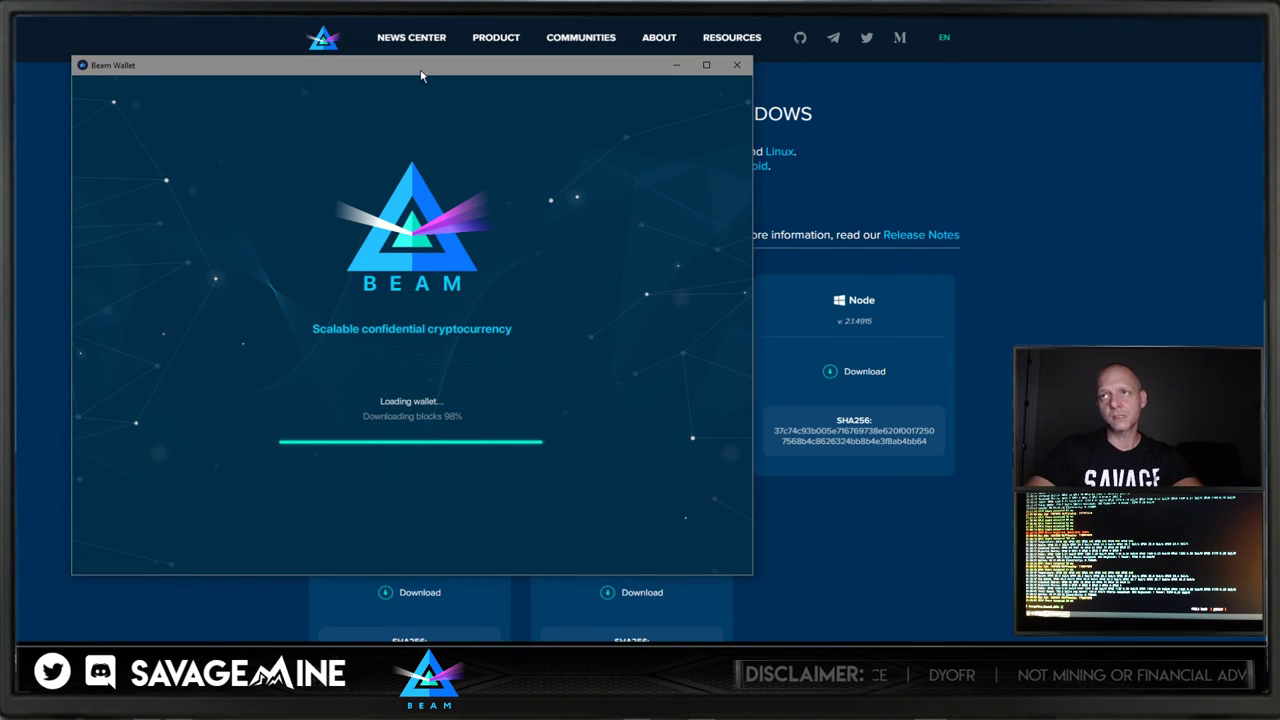
- Move the wallet window right and down, then wait until it's online with 179.86607859 BEAM
{"action": "left_click_drag", "start_coordinate": [421, 76], "coordinate": [648, 97]}
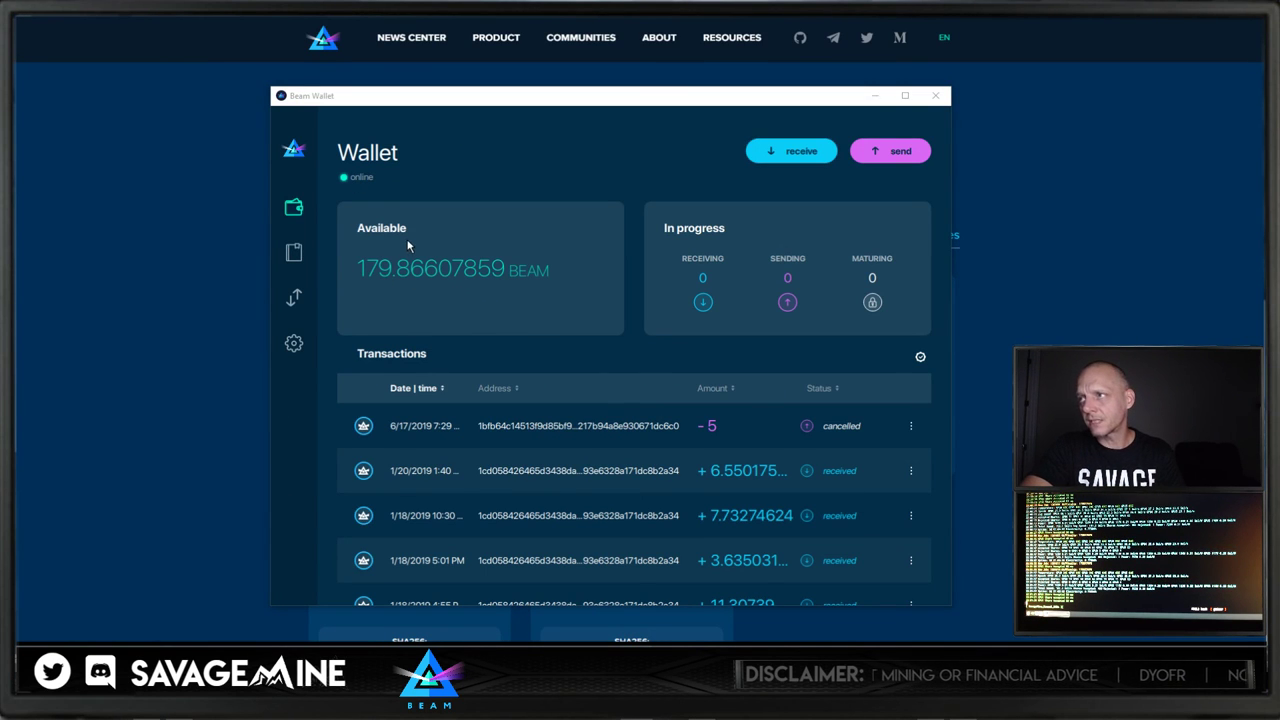
- Bring up the SavageMine channel page with its live BEAM payout stream and recent uploads
{"action": "left_click", "coordinate": [294, 346]}
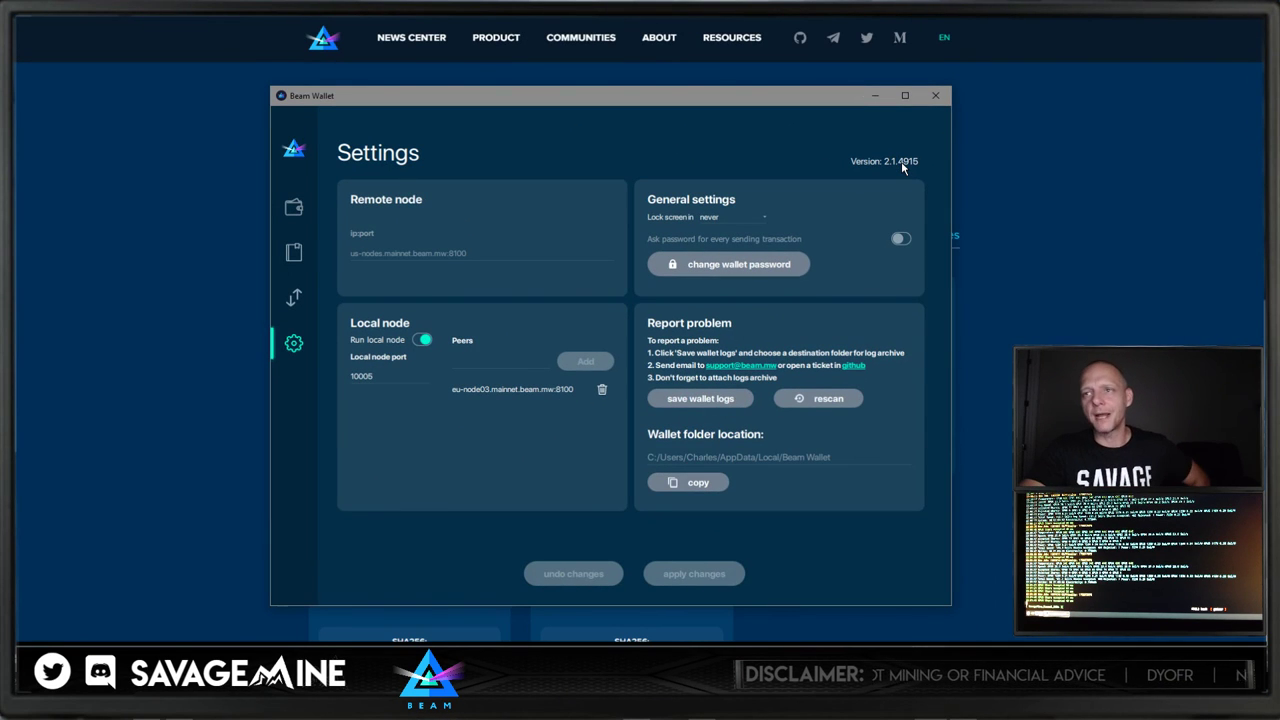
{"action": "left_click", "coordinate": [292, 209]}
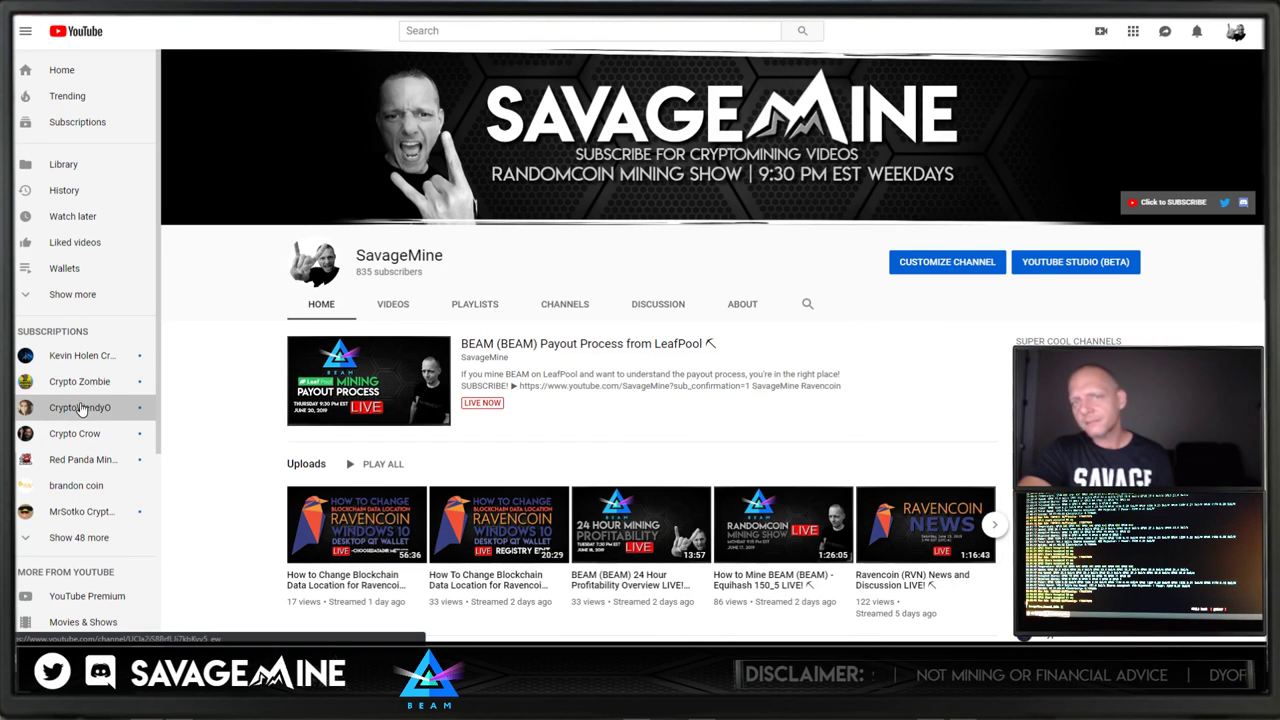
- Open CryptoWendyO's live stream 'Daily Crypto with Wendy O | News and Charts' and pause it
{"action": "left_click", "coordinate": [82, 406]}
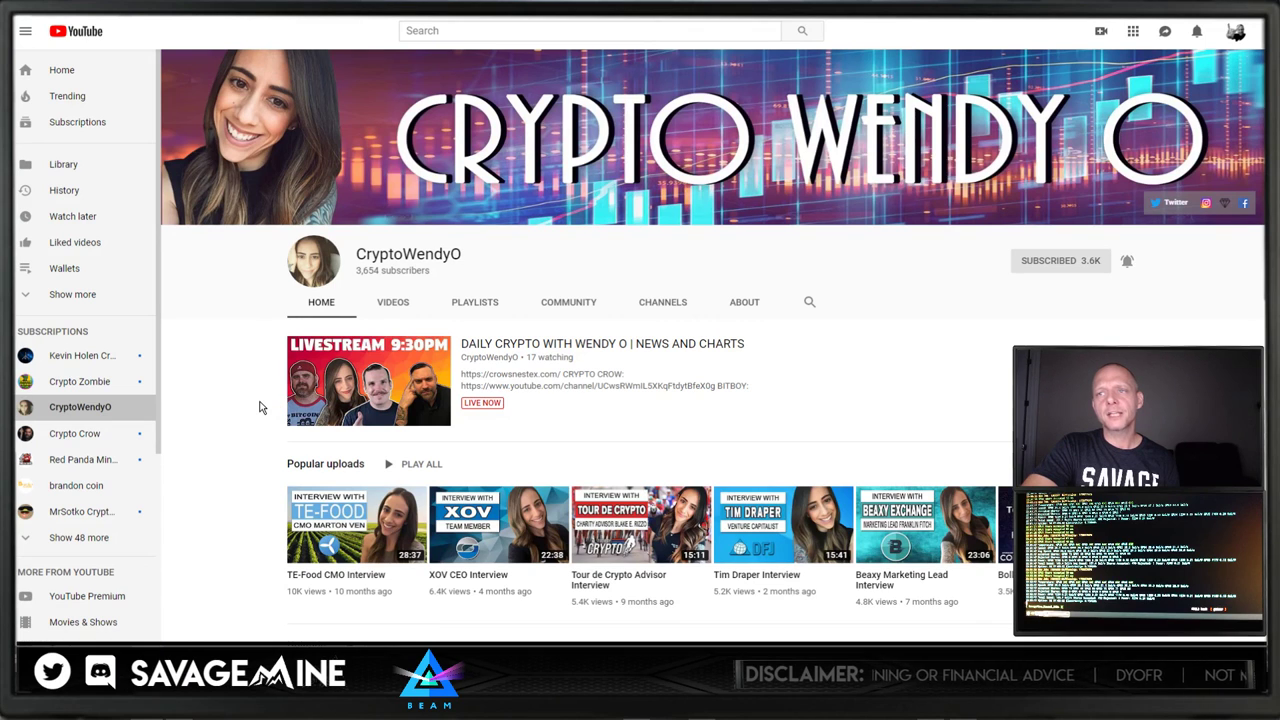
{"action": "mouse_move", "coordinate": [368, 380]}
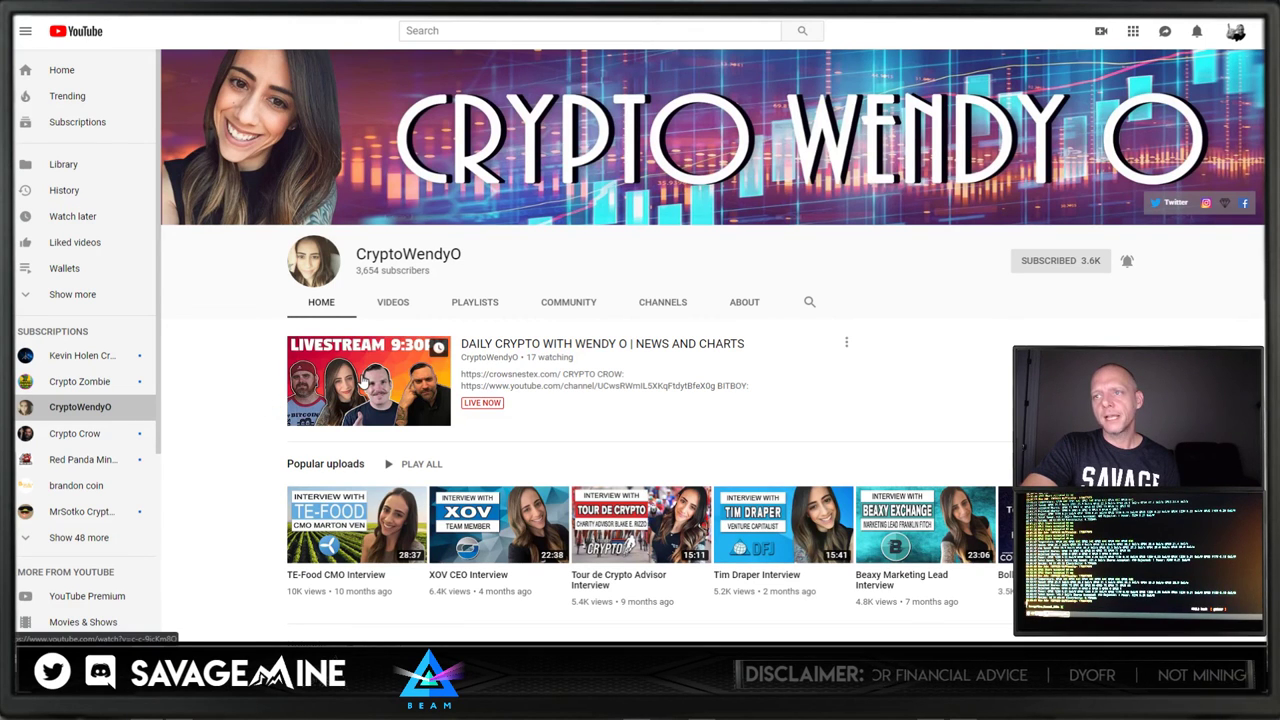
{"action": "left_click", "coordinate": [365, 383]}
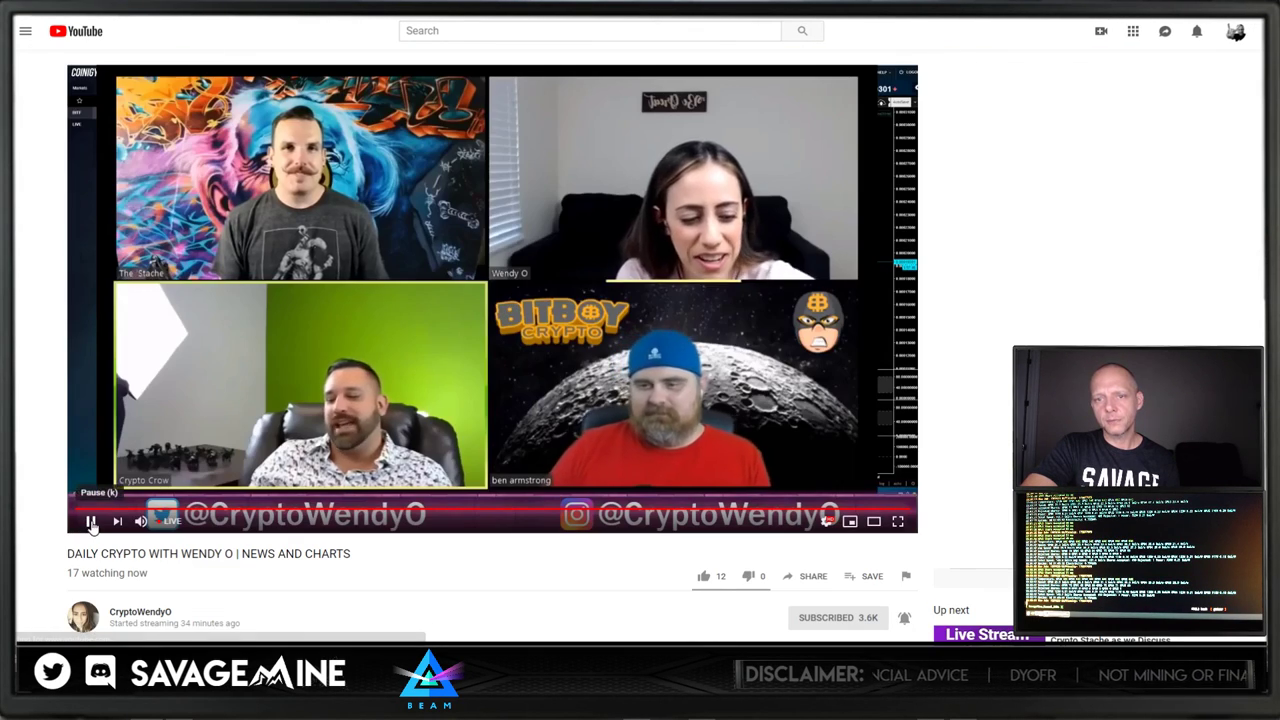
{"action": "left_click", "coordinate": [88, 521]}
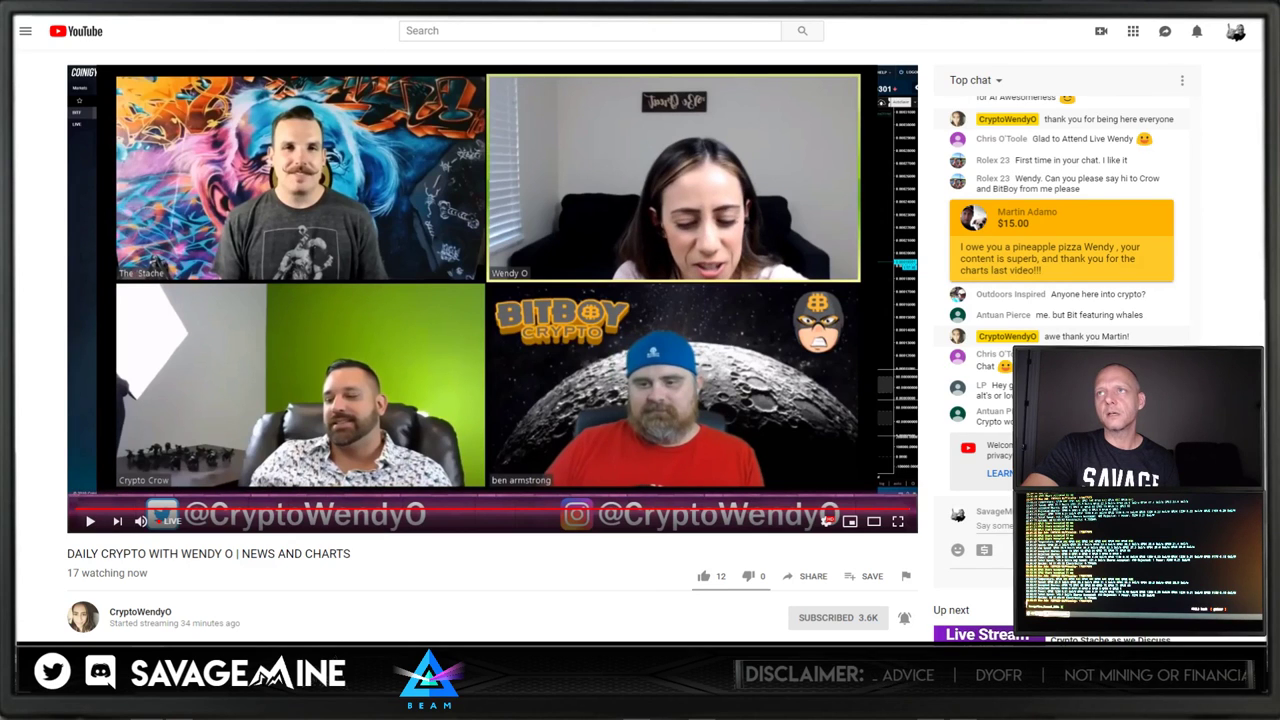
- Copy the CryptoWendyO live stream's URL from the address bar, then go back to YouTube home
{"action": "right_click", "coordinate": [412, 18]}
{"action": "left_click", "coordinate": [445, 88]}
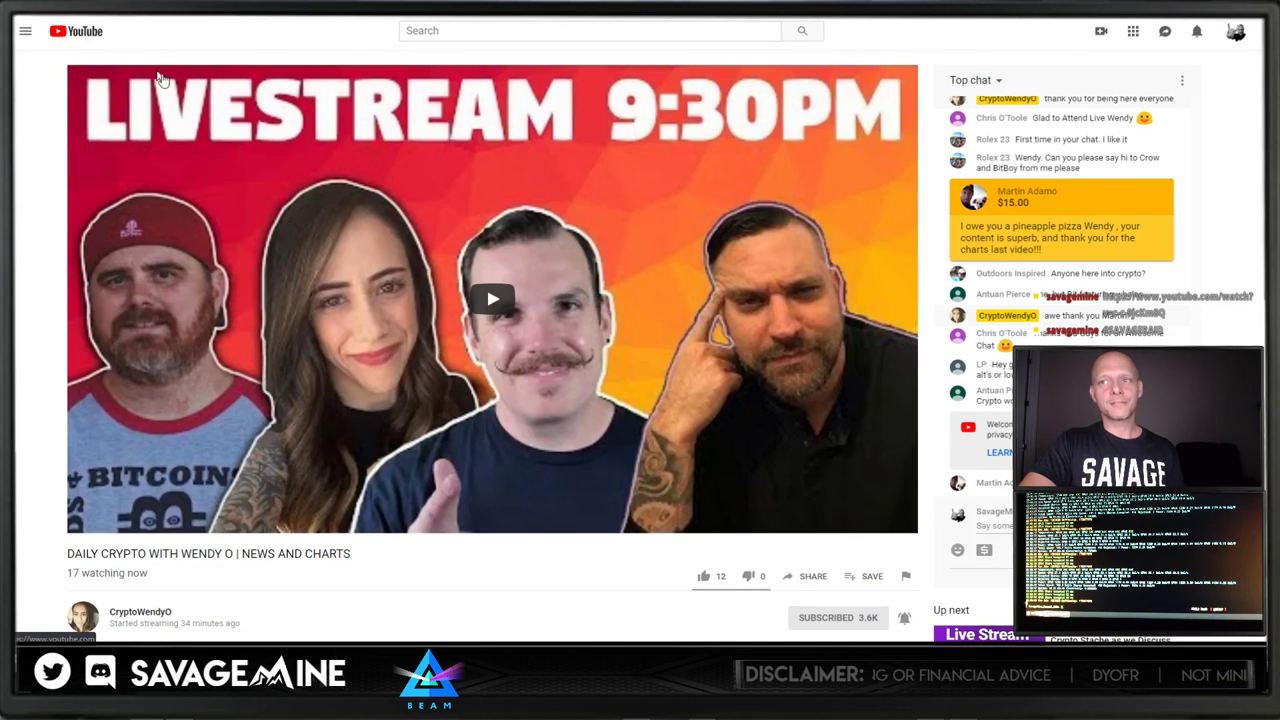
{"action": "key", "text": "alt+Left"}
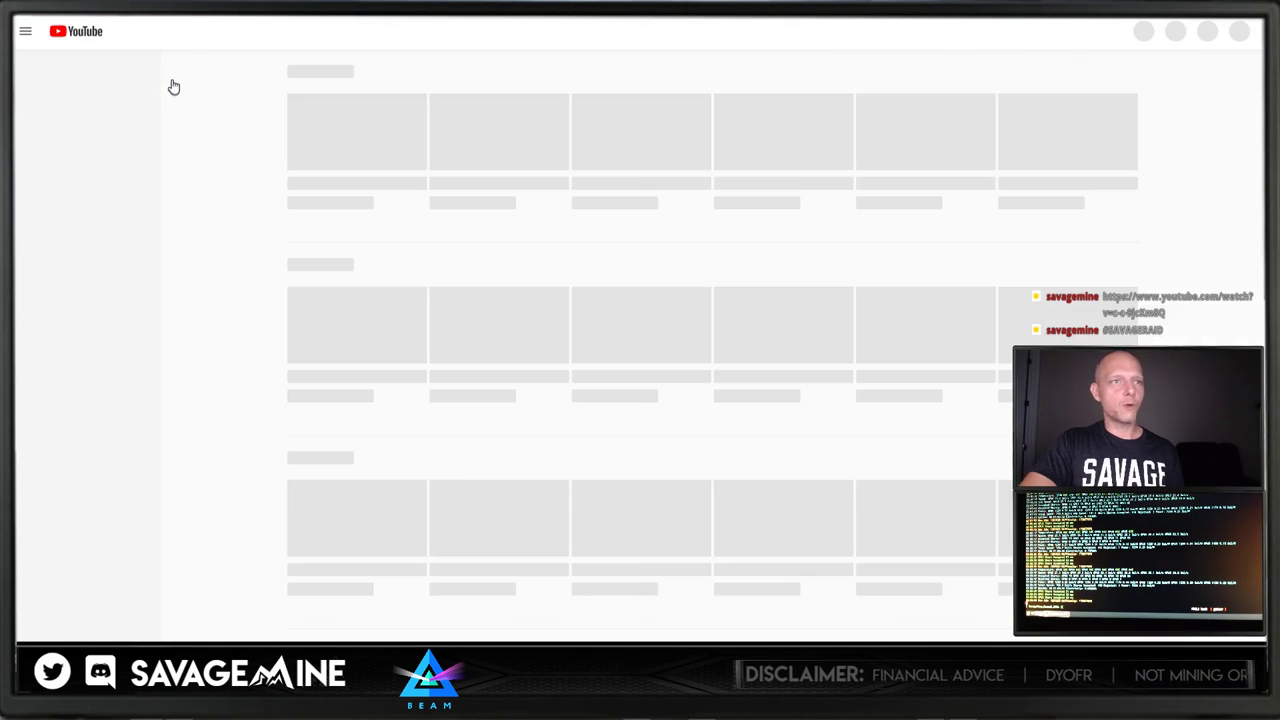